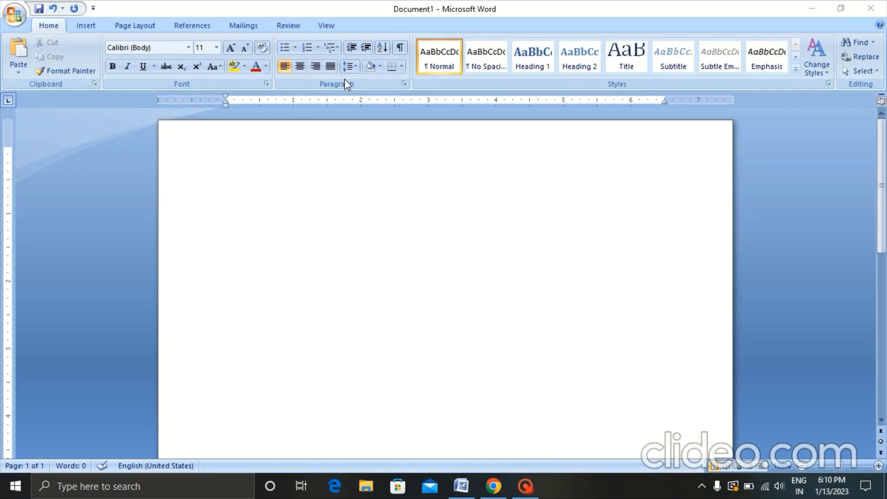
Step: Generate two paragraphs of sample text in the blank document with =rand(2)
left_click(244, 159)
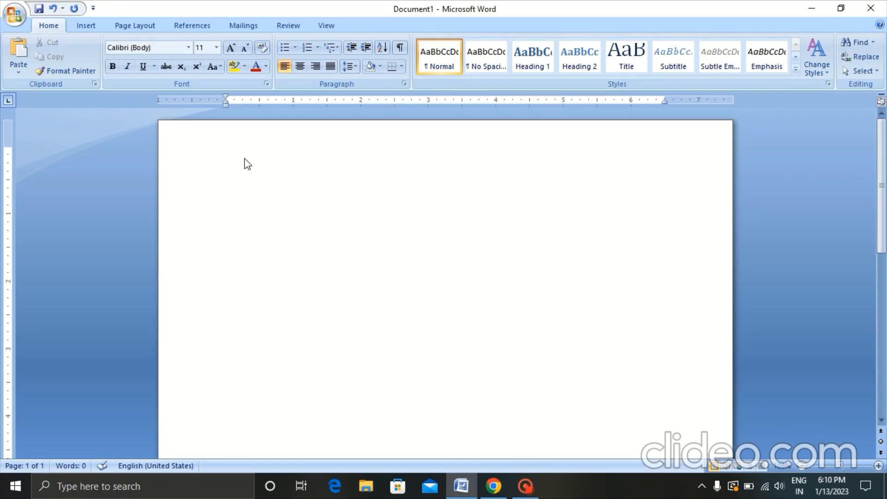
type("=rand(2)")
key("Return")
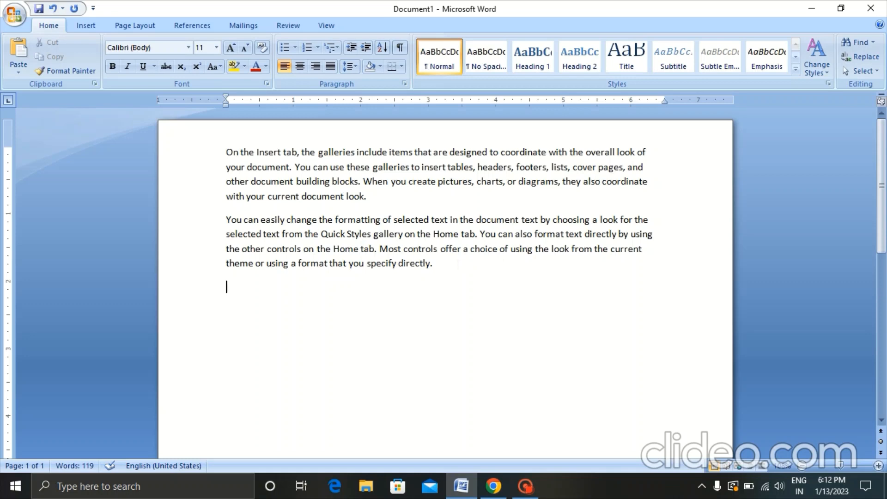
Step: Right-align all the text in the document
key("ctrl+a")
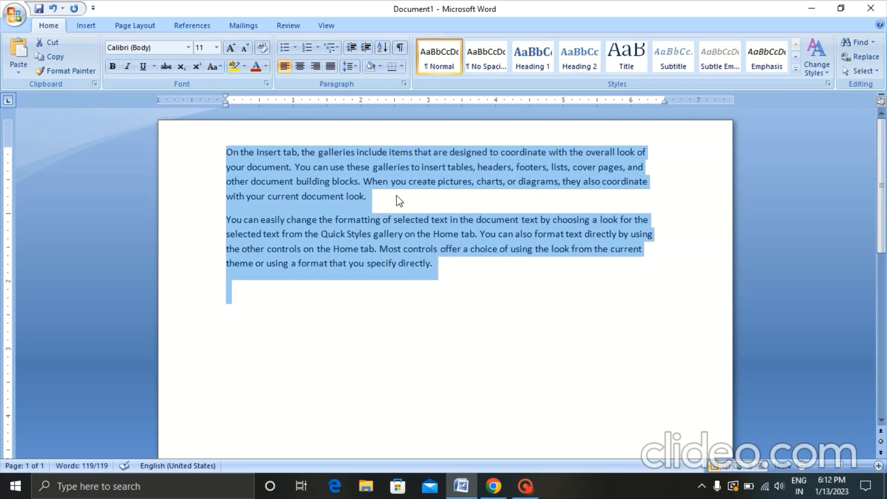
left_click(314, 67)
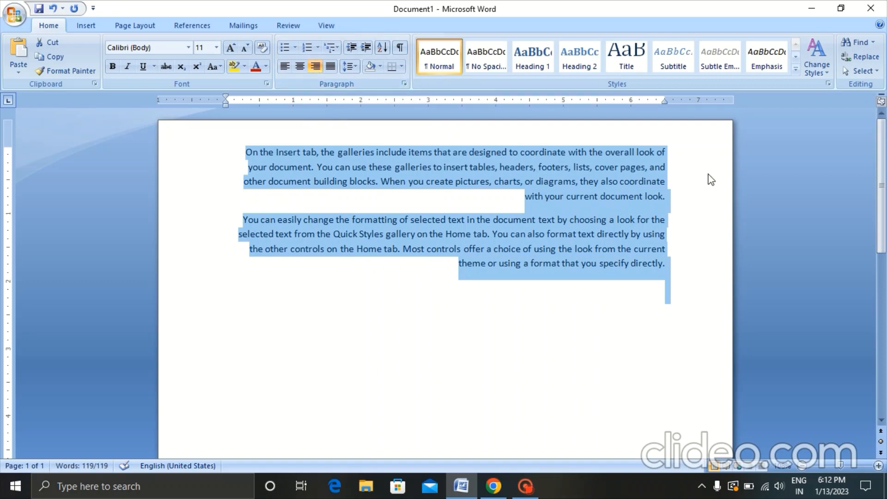
left_click(681, 238)
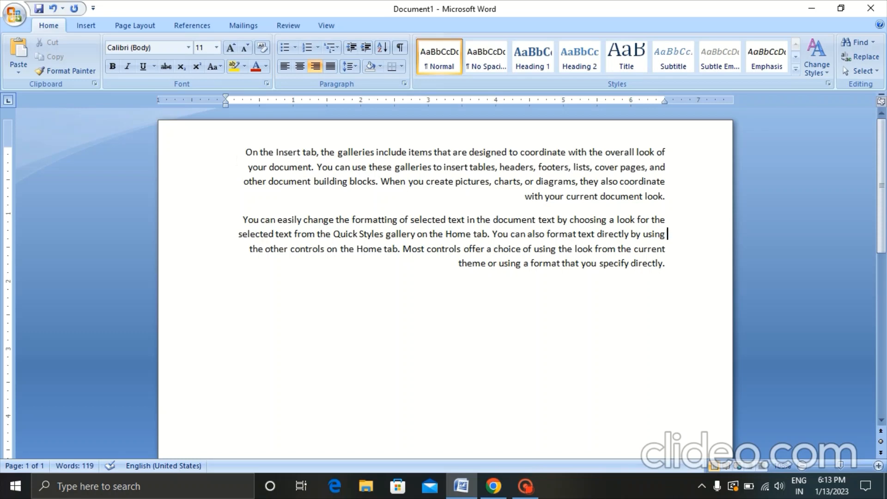
Step: Justify the second paragraph and left-align the first one
key("ctrl+l")
key("ctrl+j")
left_click(249, 167)
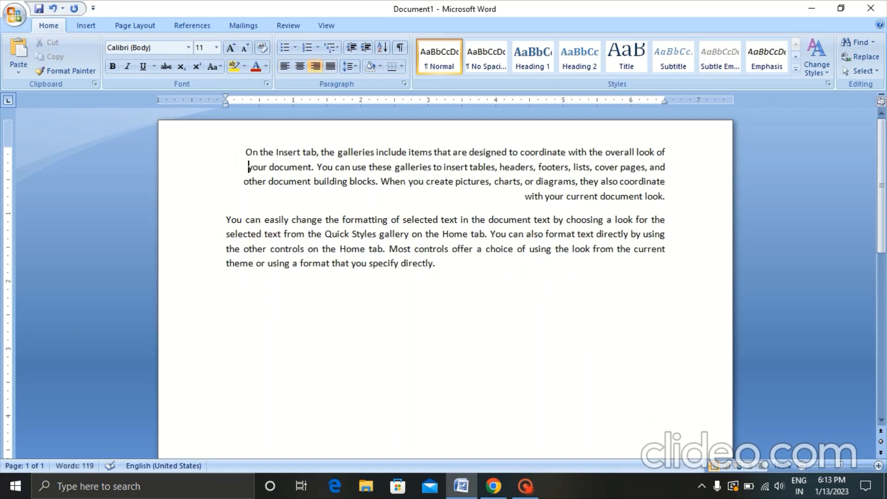
key("ctrl+l")
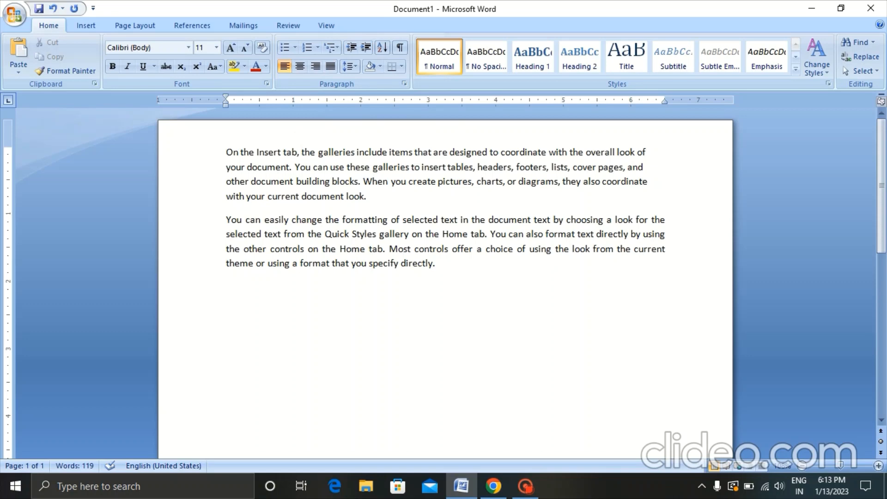
Step: Split "On the Insert tab" onto its own line above the first paragraph and delete its trailing comma
left_click(299, 152)
key("Return")
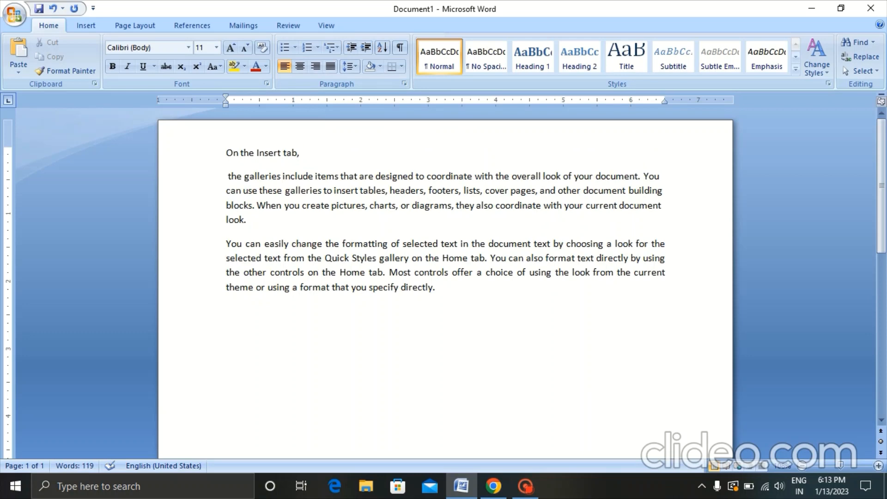
key("Left")
key("BackSpace")
Step: Center the "On the Insert tab" line
key("shift+Left")
key("shift+Left")
key("shift+Left")
key("shift+Left")
key("shift+Left")
key("shift+Home")
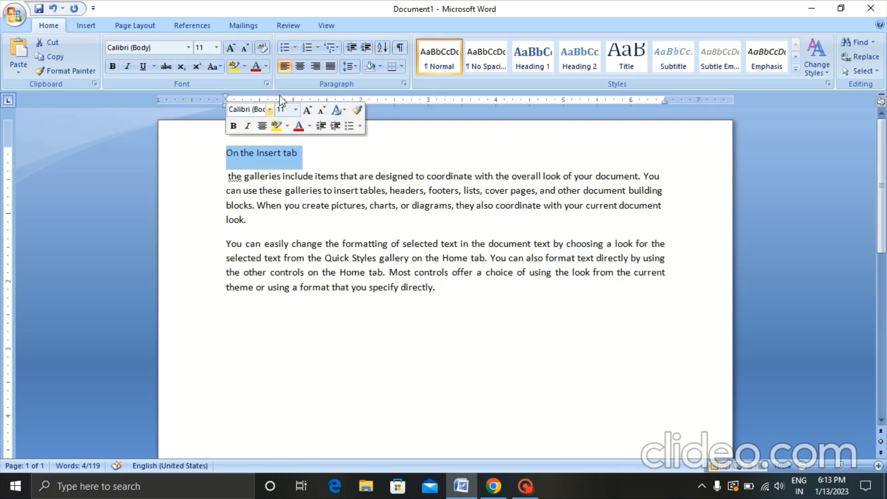
left_click(298, 67)
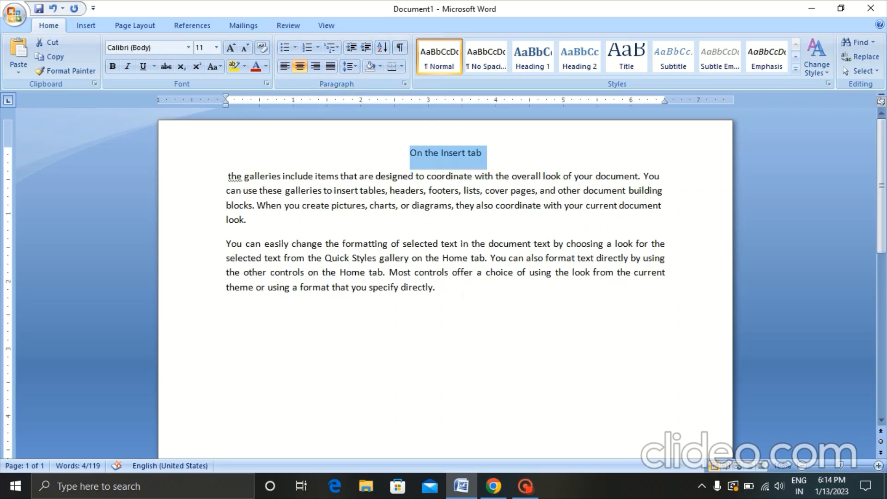
left_click(462, 295)
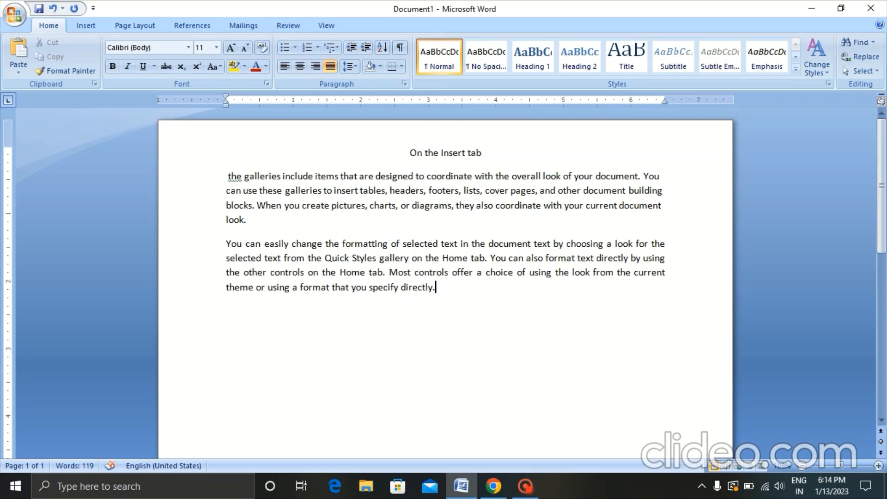
Step: Rejoin the "On the Insert tab" line with the paragraph below it and justify all the text
left_click(226, 177)
key("BackSpace")
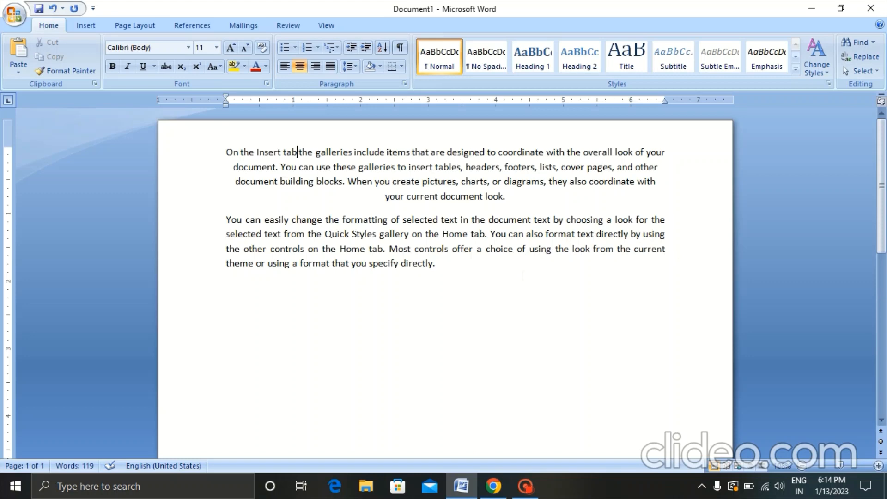
key("ctrl+a")
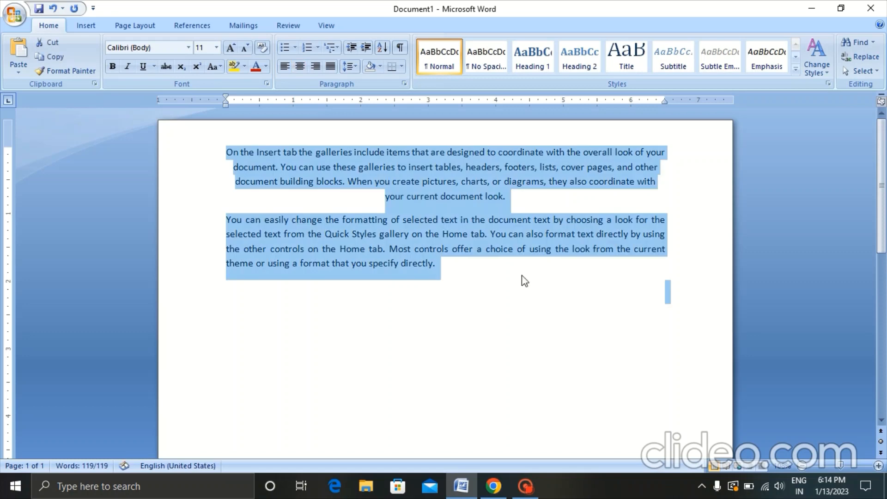
left_click(333, 69)
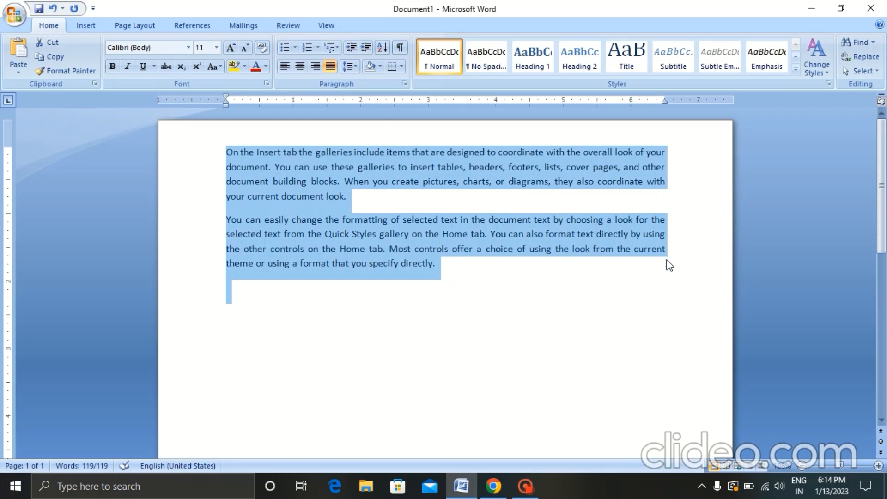
left_click(516, 276)
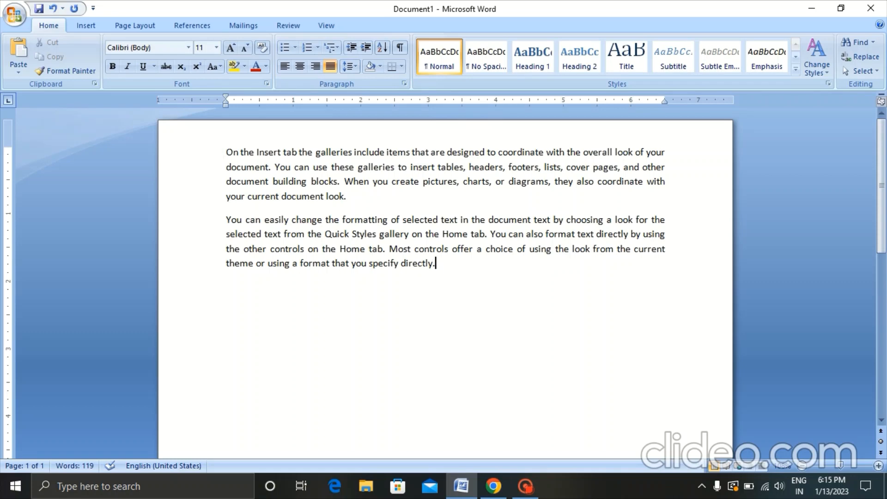
Step: Set the first paragraph's line spacing to 1.0
mouse_move(225, 153)
left_mouse_down()
mouse_move(274, 167)
mouse_move(226, 167)
left_mouse_up()
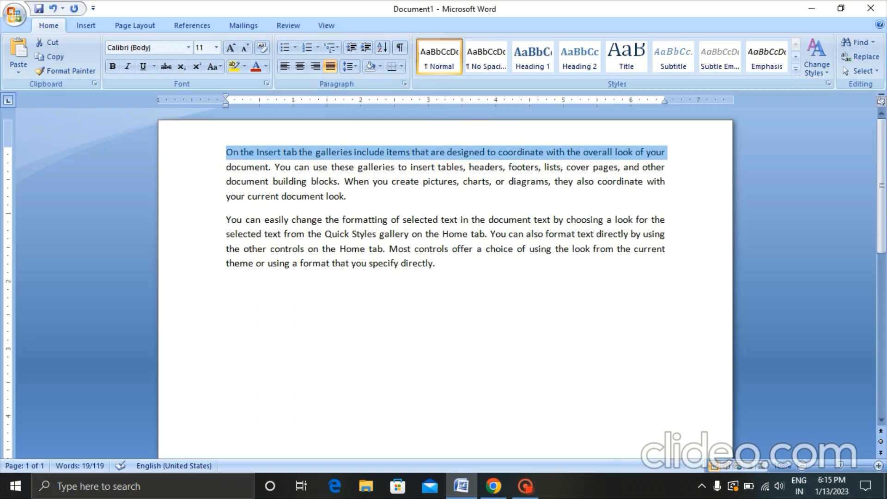
left_click(226, 167)
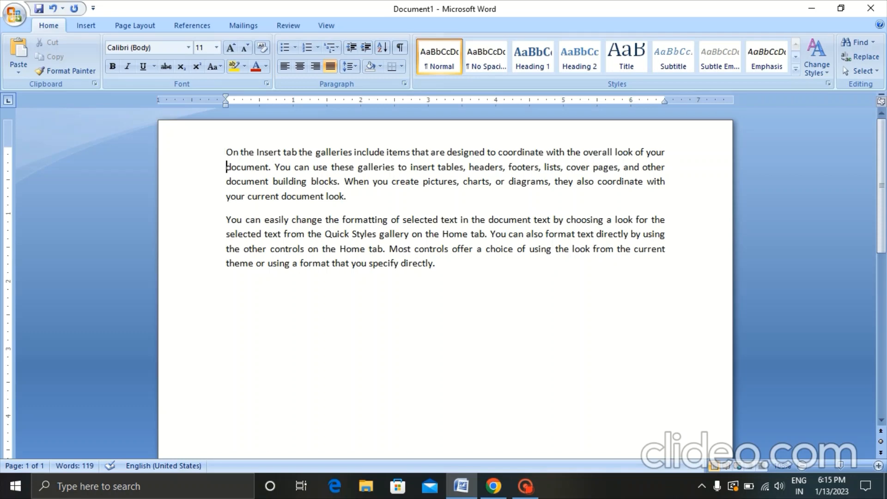
left_click(350, 68)
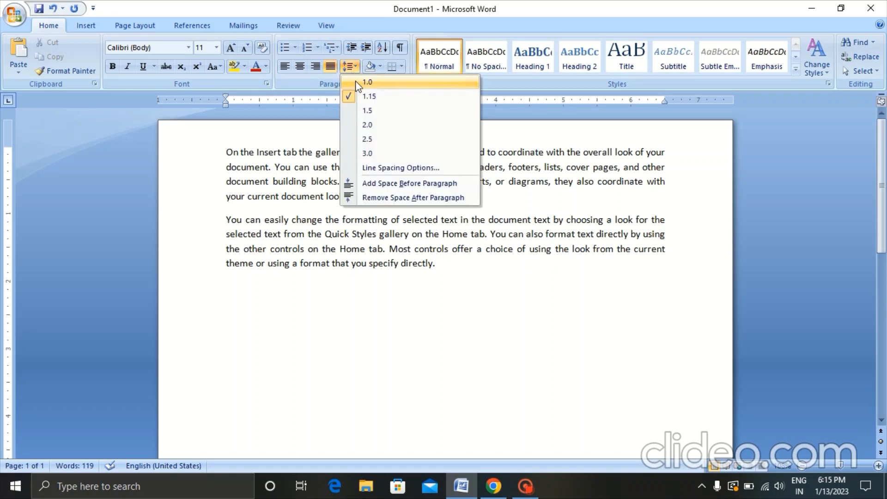
left_click(355, 82)
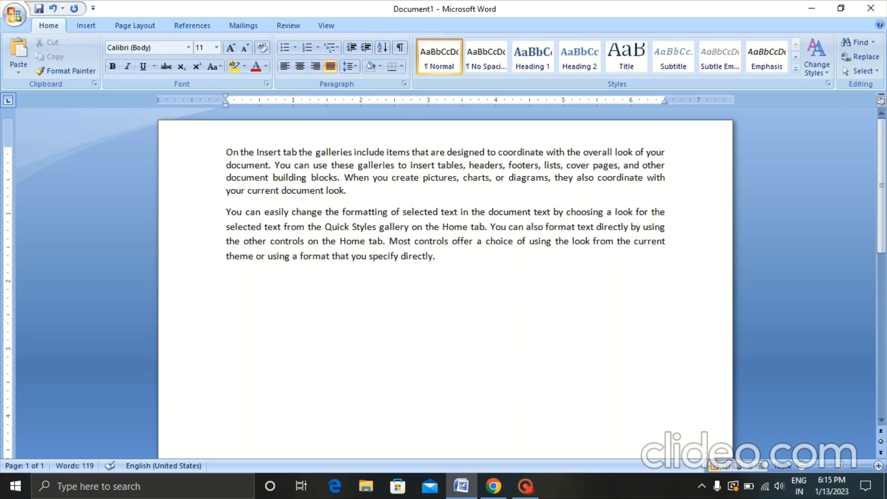
Step: Change the first paragraph's line spacing to 1.5, and then to 3.0
left_click(349, 66)
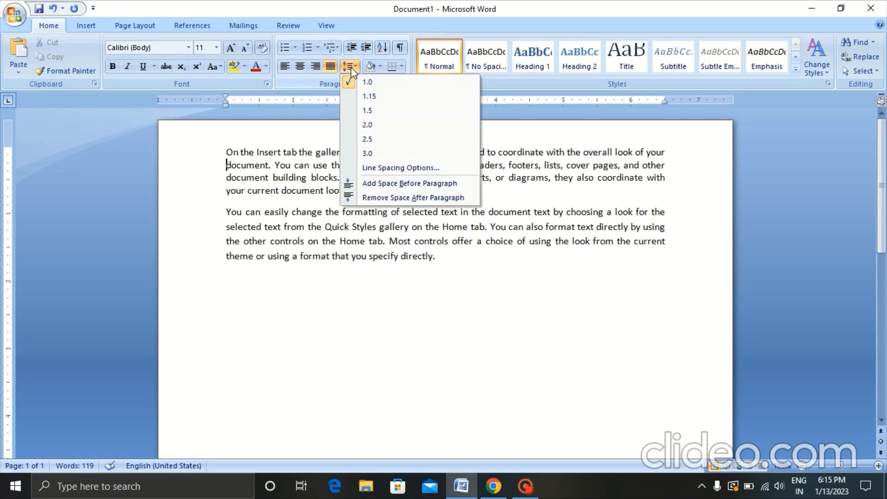
left_click(362, 113)
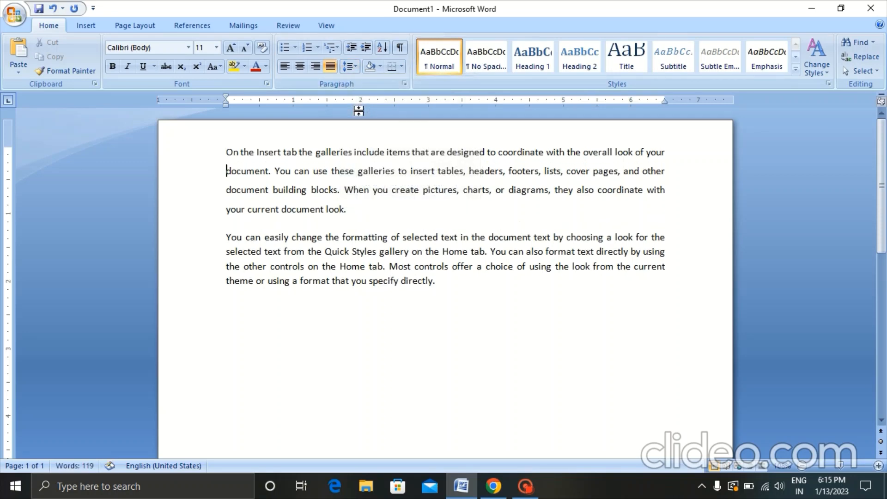
left_click(348, 66)
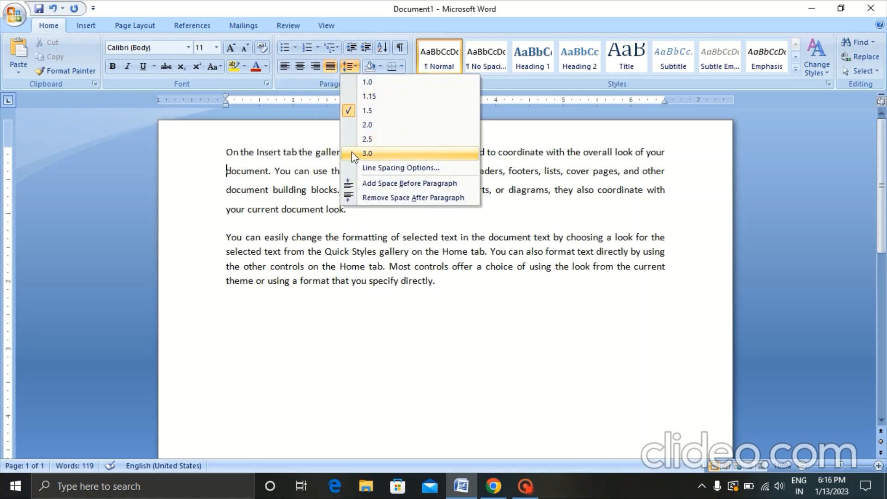
left_click(352, 153)
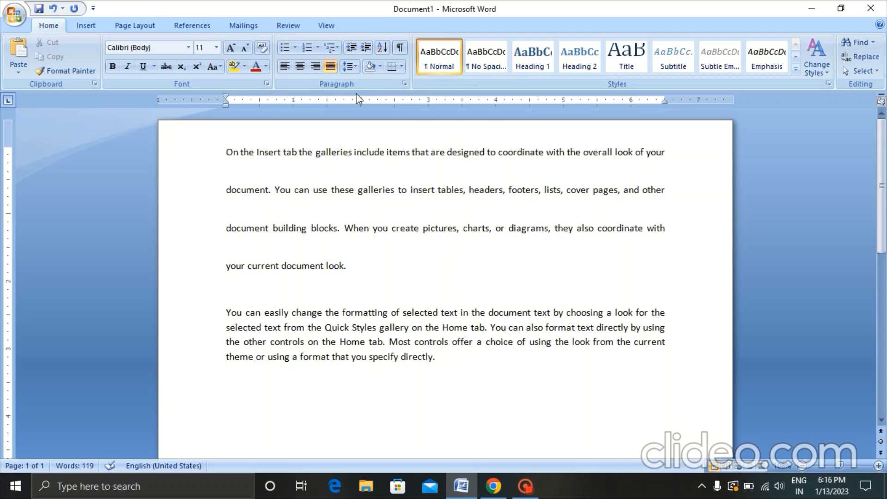
Step: Set the first paragraph's line spacing to Single through the detailed paragraph settings, after trying Double
left_click(351, 70)
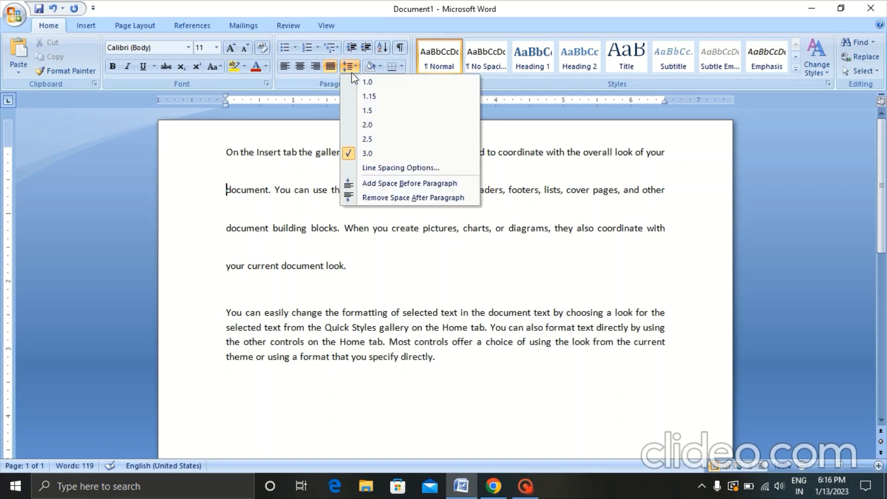
left_click(373, 173)
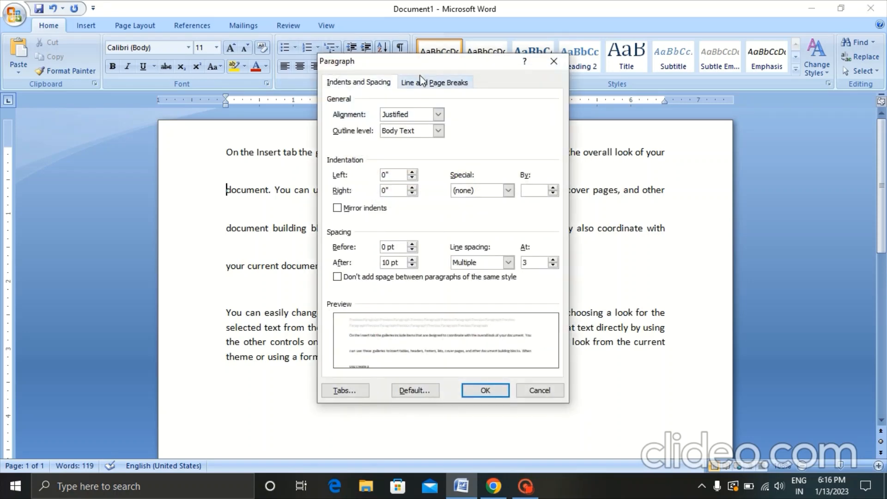
left_click_drag(415, 69, 605, 95)
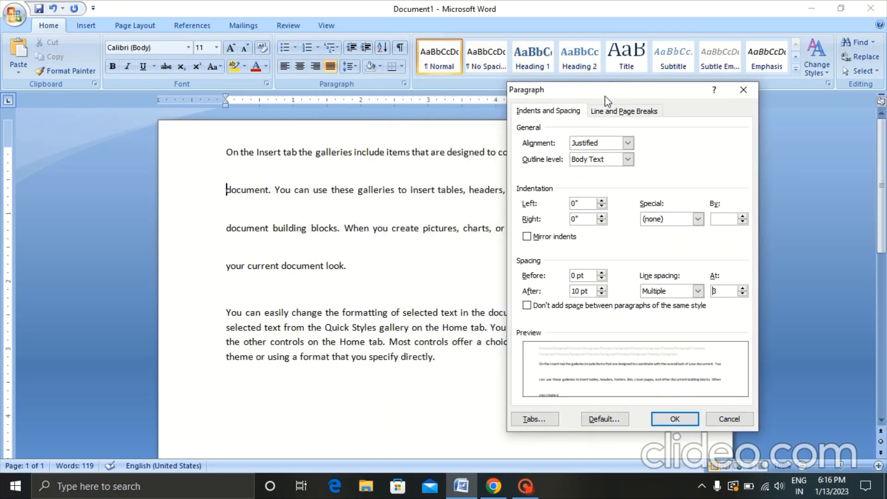
left_click(698, 291)
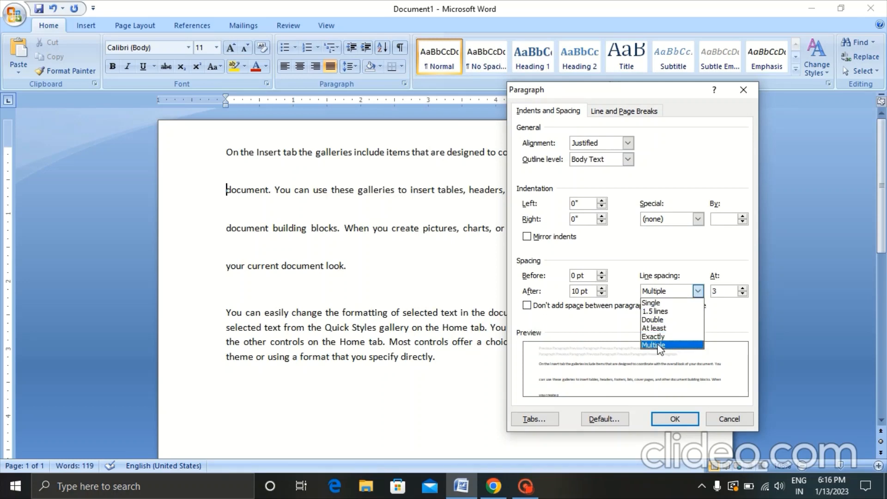
left_click(655, 319)
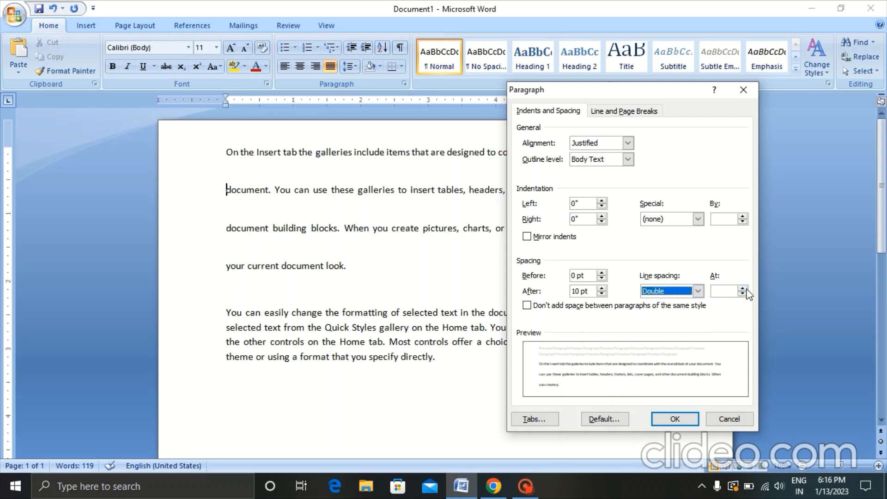
left_click(698, 293)
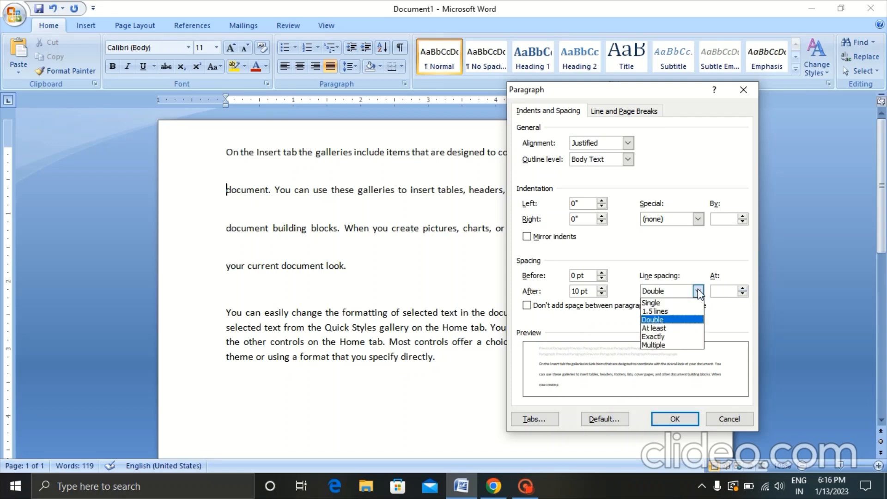
left_click(676, 302)
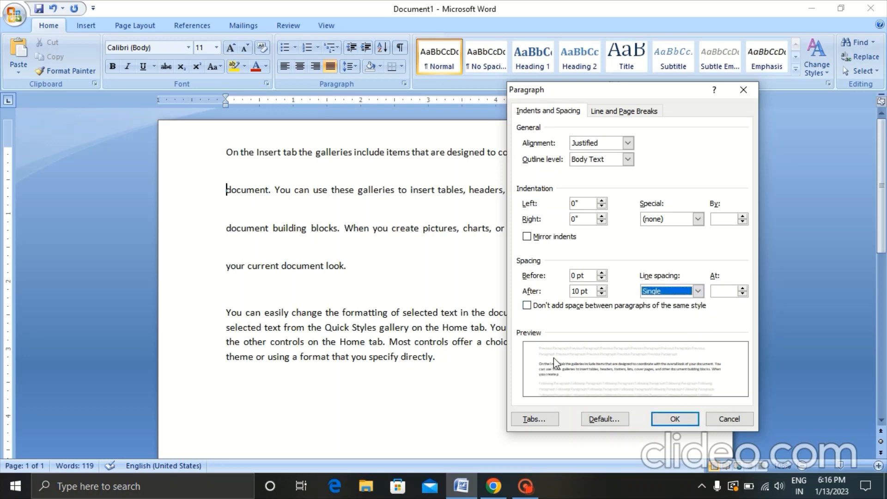
left_click(674, 418)
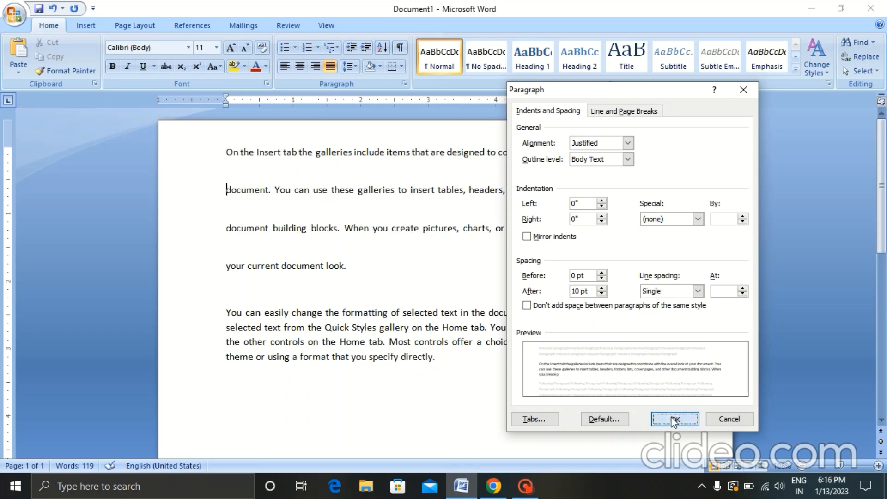
left_click(355, 67)
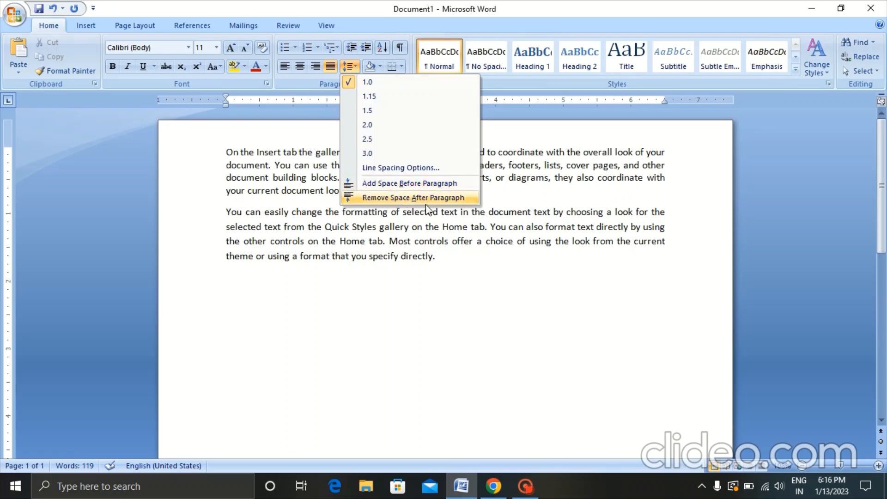
key("Escape")
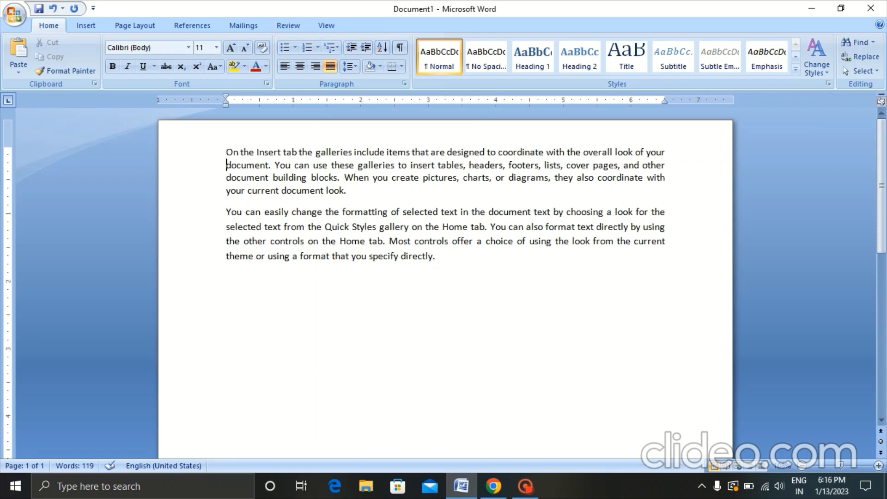
Step: Add space before the first paragraph, and remove that space again
mouse_move(226, 191)
left_mouse_down()
mouse_move(282, 192)
mouse_move(325, 212)
mouse_move(237, 204)
mouse_move(226, 190)
left_mouse_up()
left_click_drag(347, 191, 225, 152)
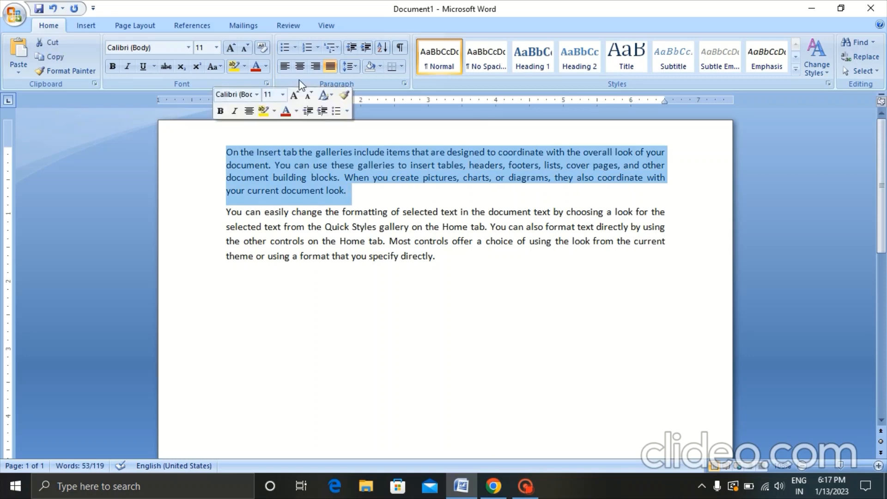
left_click(360, 70)
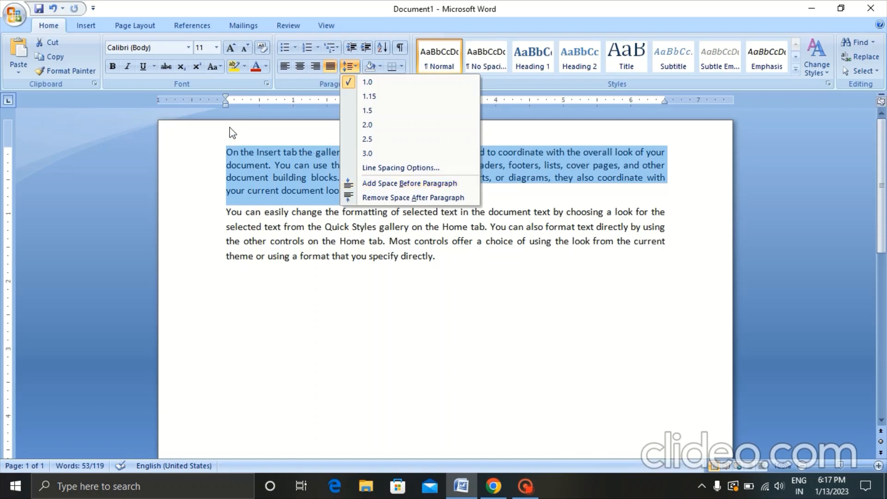
left_click(470, 185)
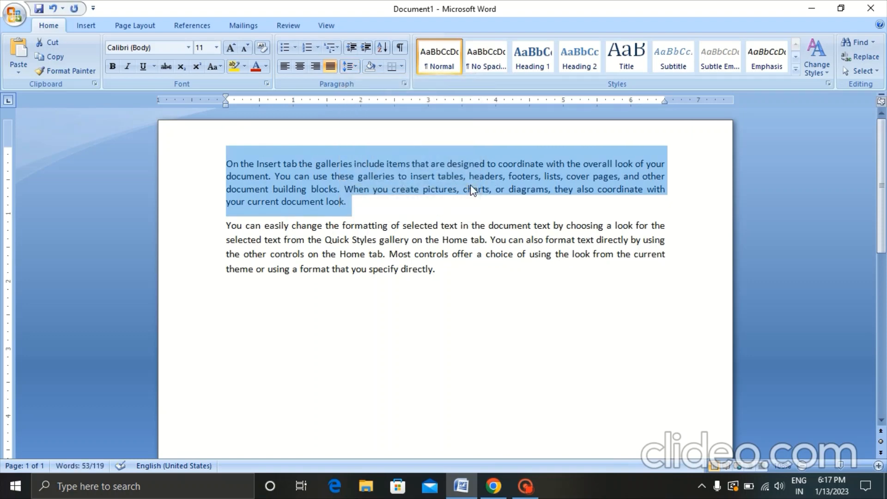
left_click(351, 66)
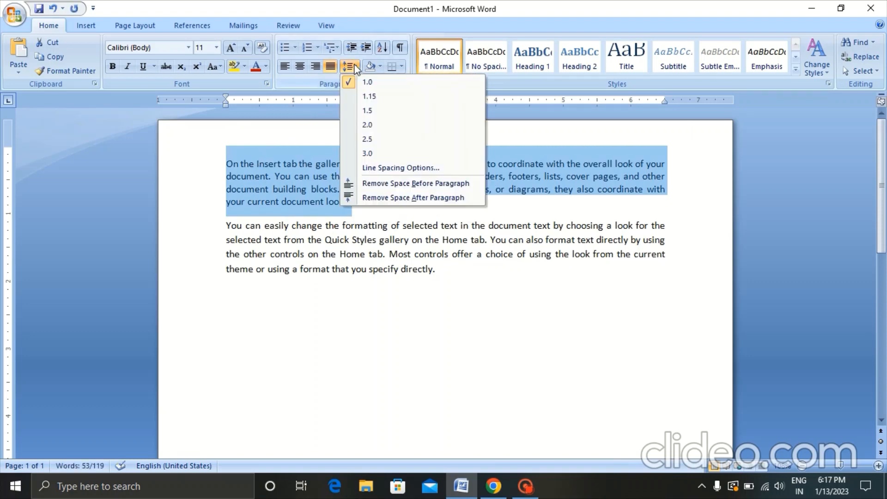
left_click(373, 184)
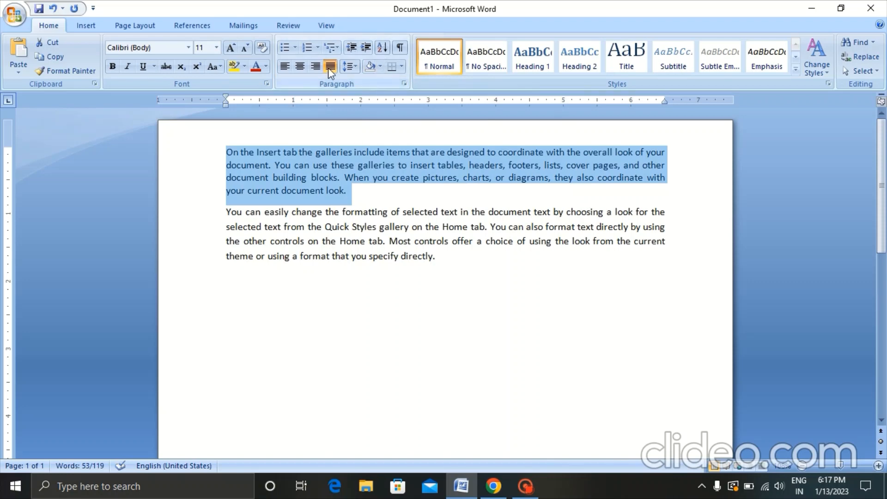
Step: Remove the space after the first paragraph, and add it back
left_click(347, 68)
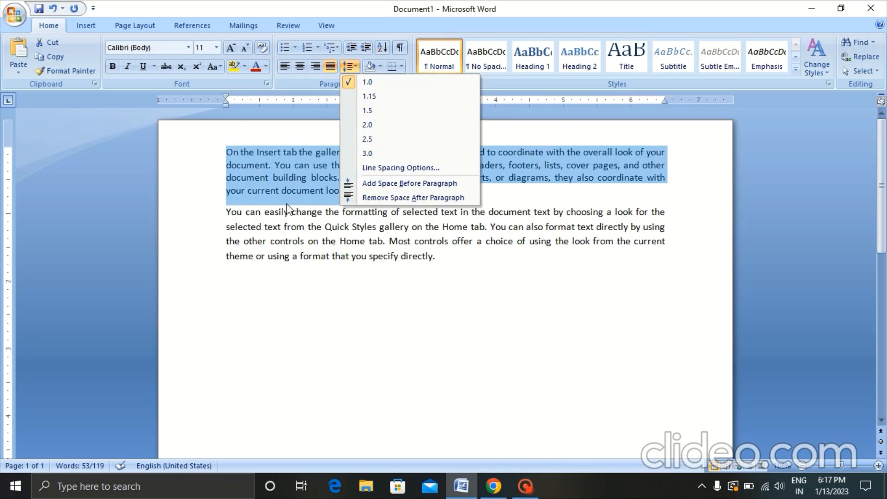
left_click(371, 198)
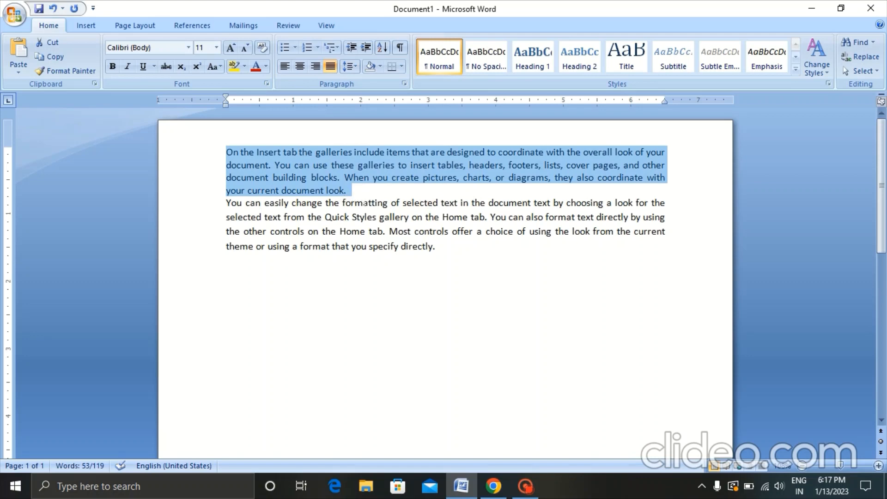
left_click(349, 69)
left_click(367, 197)
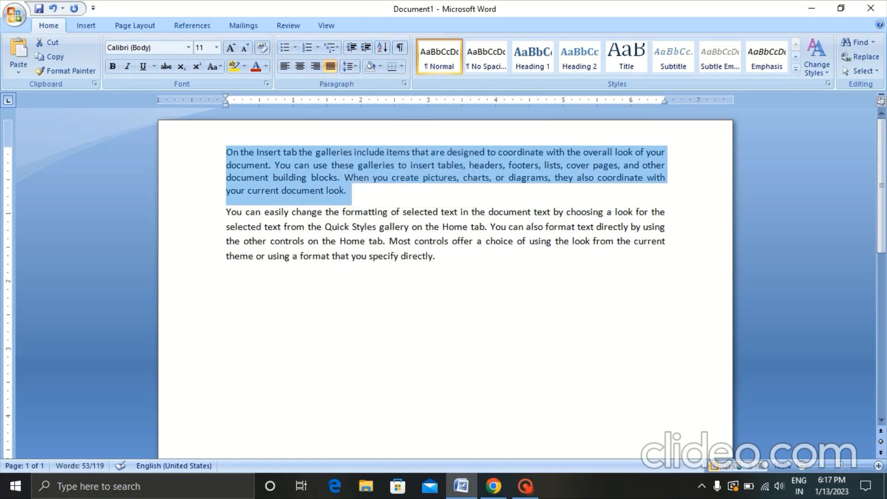
left_click(459, 291)
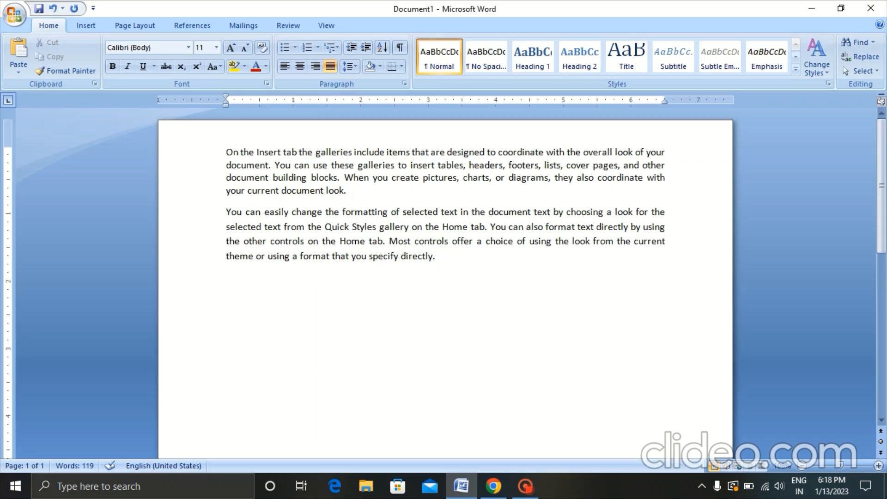
Step: Shade the first paragraph's background with the standard yellow color
mouse_move(352, 194)
left_mouse_down()
mouse_move(202, 146)
mouse_move(218, 151)
left_mouse_up()
left_click(381, 68)
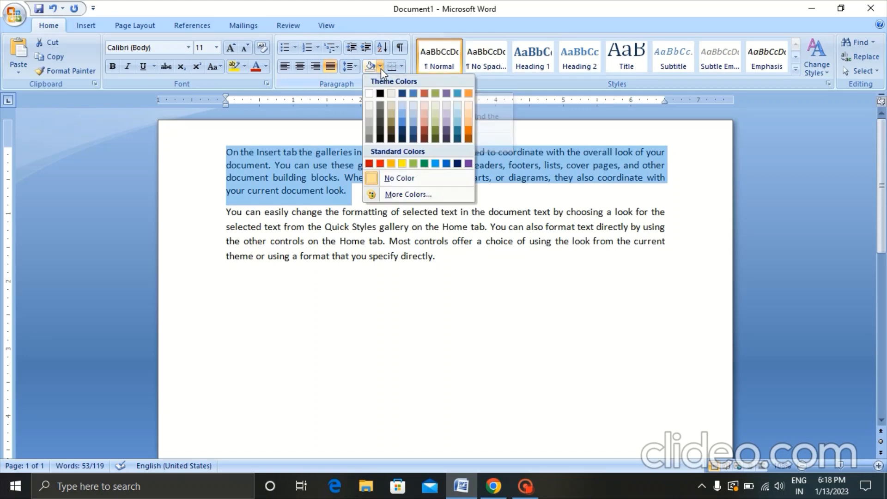
left_click(401, 165)
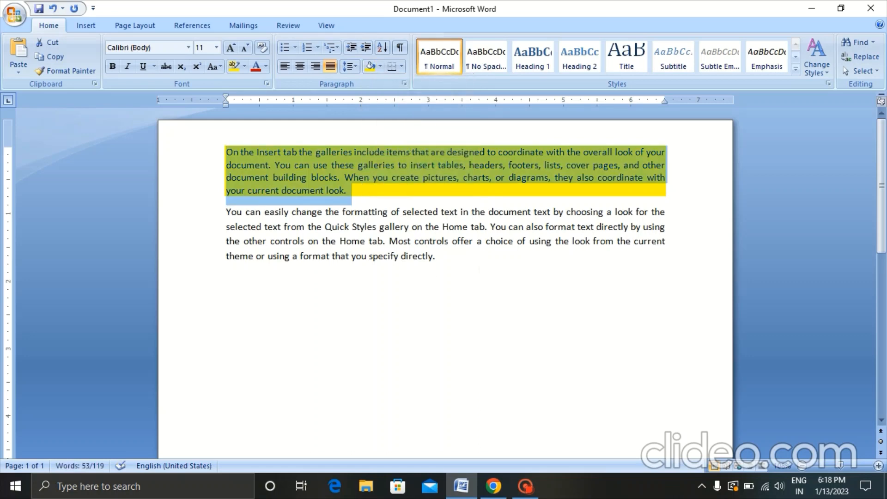
left_click(479, 270)
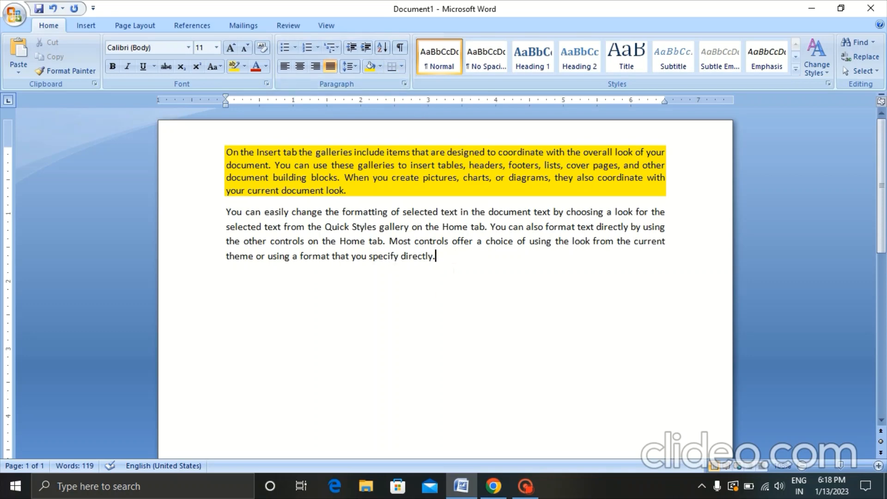
Step: Add a bottom border and a top border to the second paragraph
left_click_drag(437, 256, 210, 220)
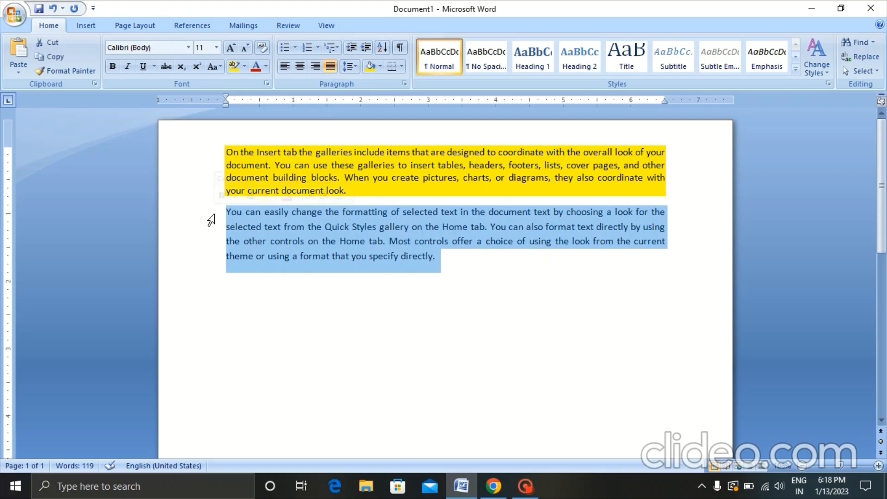
left_click(401, 66)
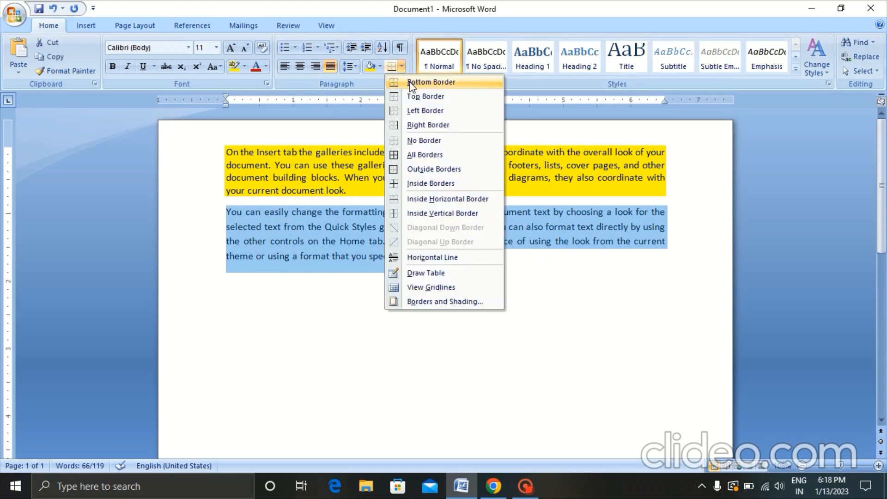
left_click(409, 82)
left_click(402, 66)
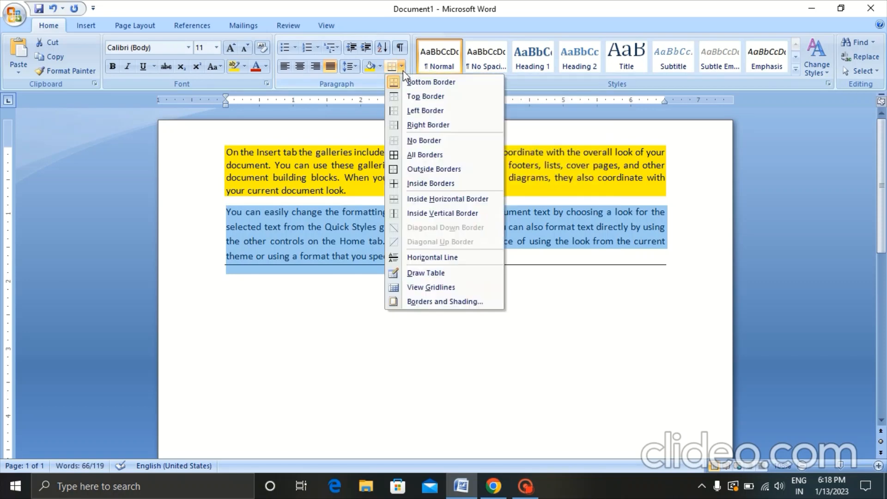
left_click(418, 98)
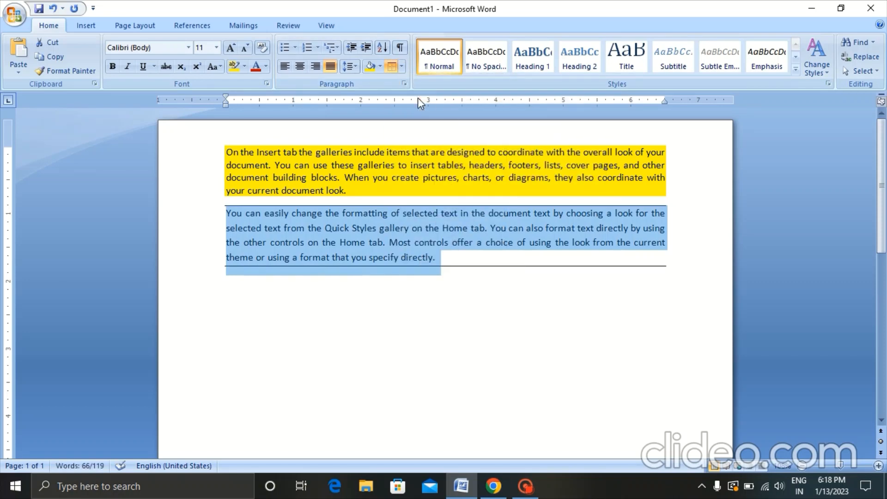
Step: Replace the second paragraph's bottom and top borders with a single right border
left_click(402, 69)
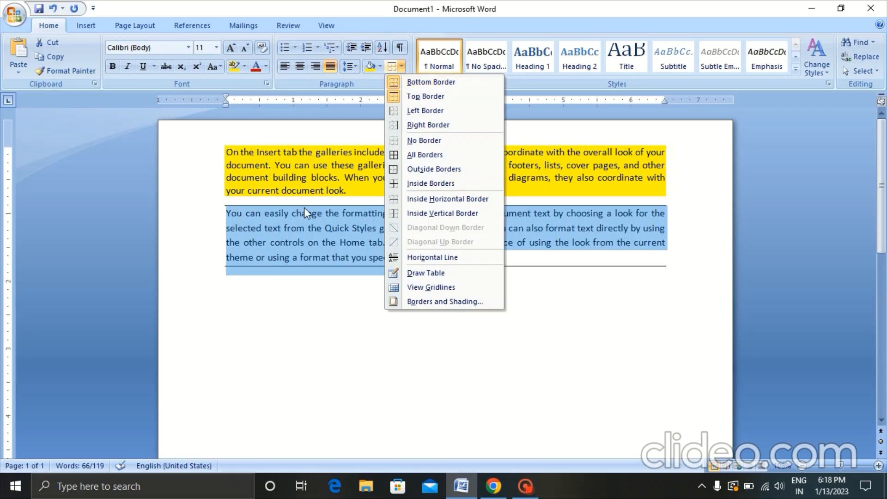
left_click(412, 86)
left_click(402, 70)
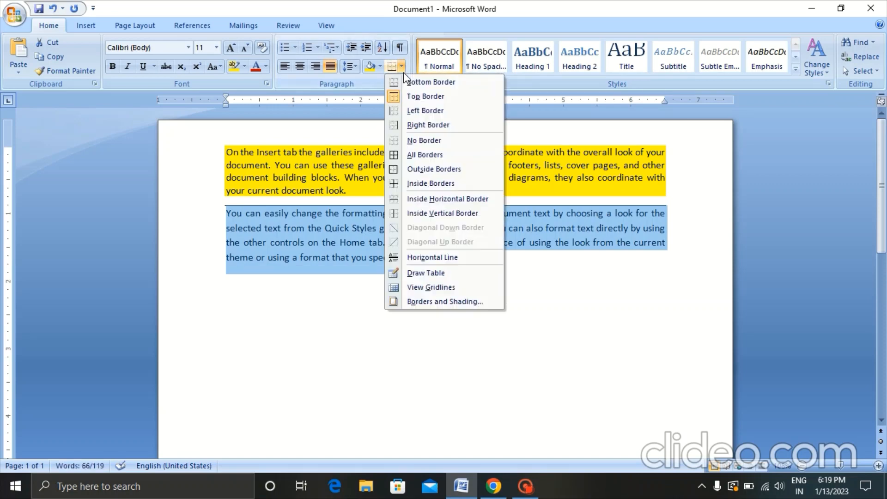
left_click(405, 124)
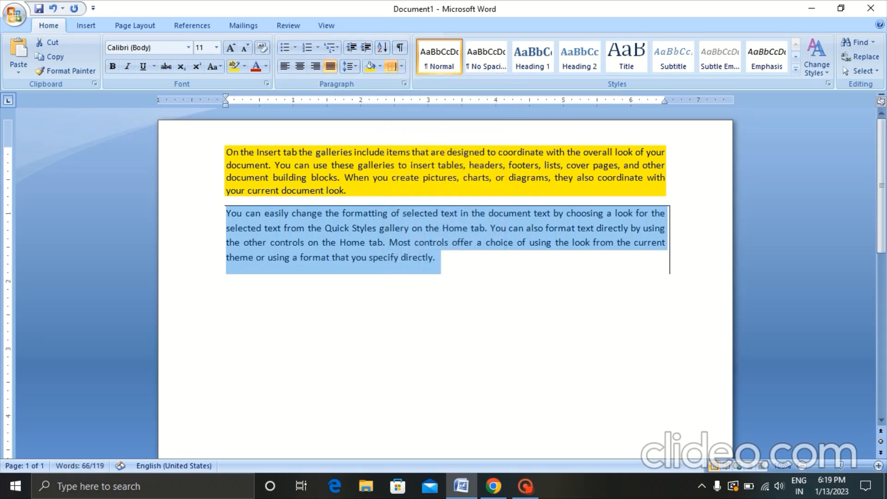
left_click(403, 66)
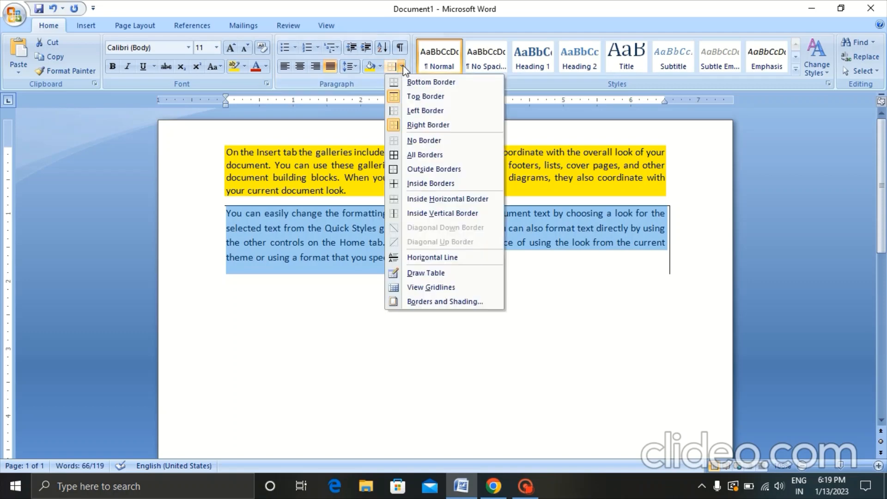
left_click(408, 96)
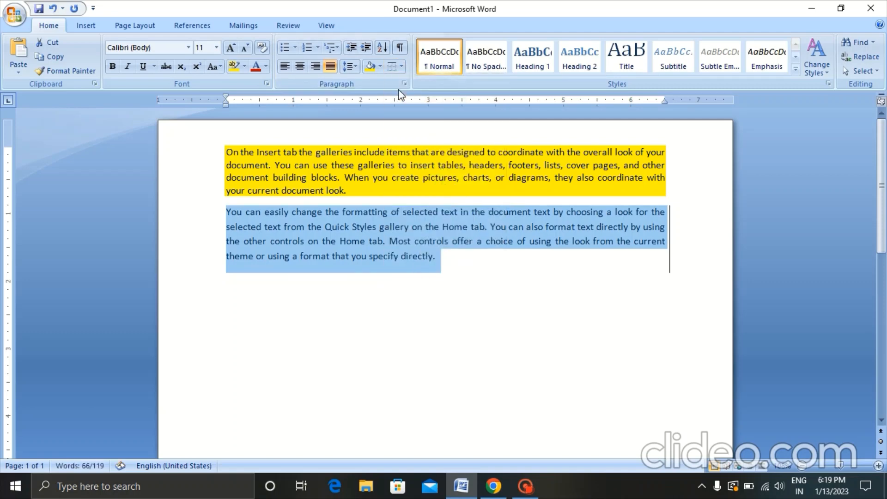
Step: Put outside borders around the second paragraph, and clear all its borders with No Border
left_click(402, 66)
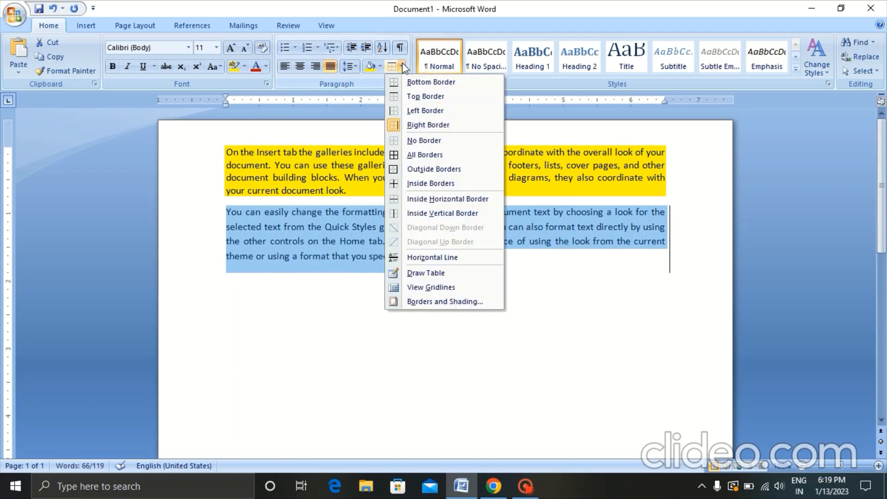
left_click(400, 175)
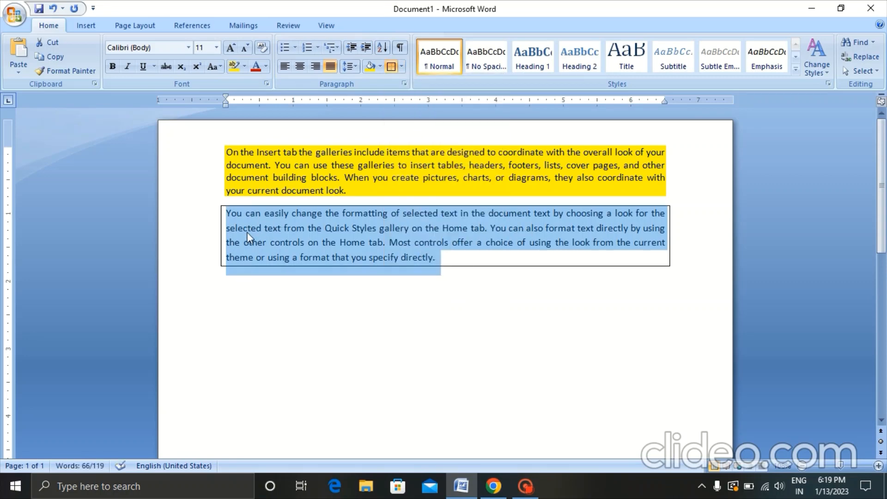
left_click(401, 67)
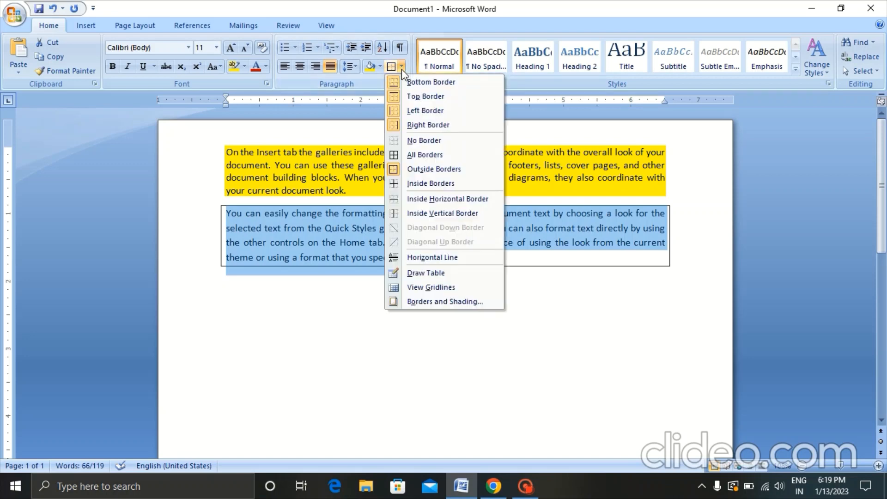
left_click(406, 144)
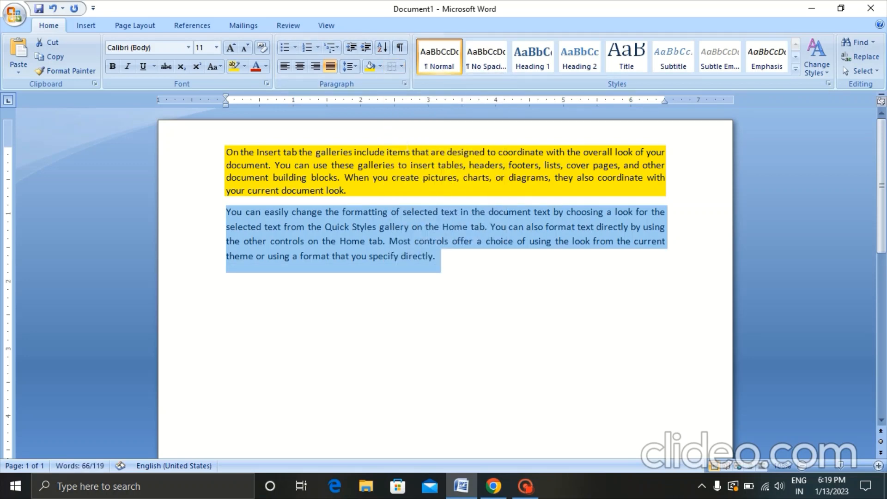
left_click(405, 67)
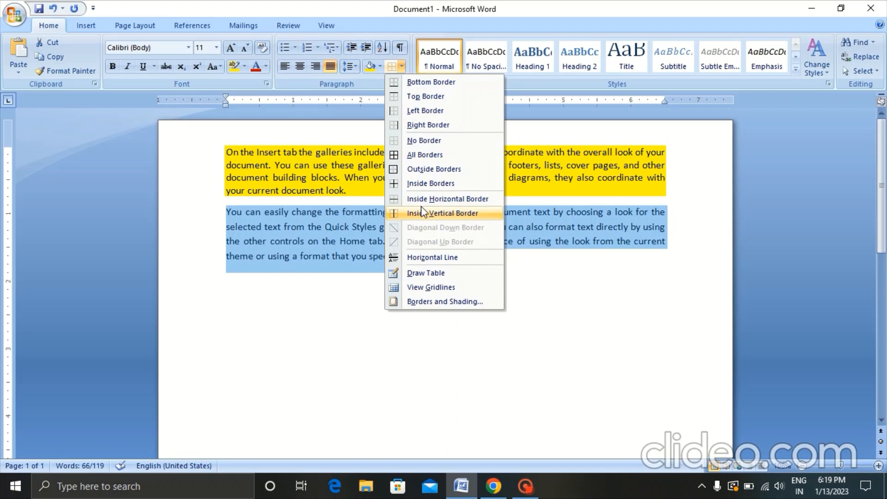
left_click(501, 356)
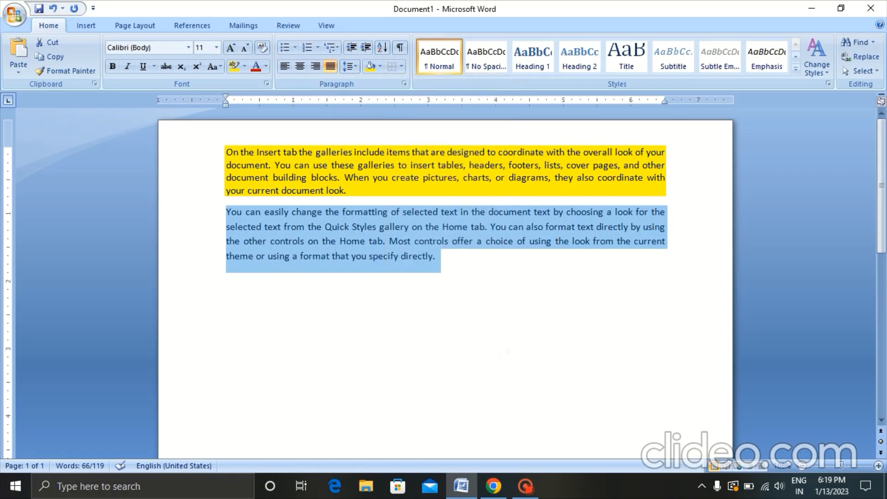
left_click(464, 303)
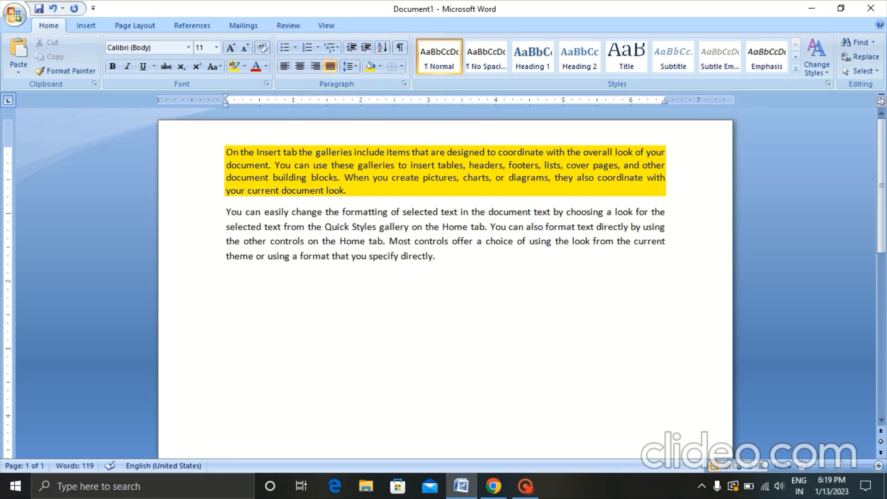
Step: Increase the second paragraph's left indent by five levels, and decrease it by one level
left_click_drag(437, 257, 236, 210)
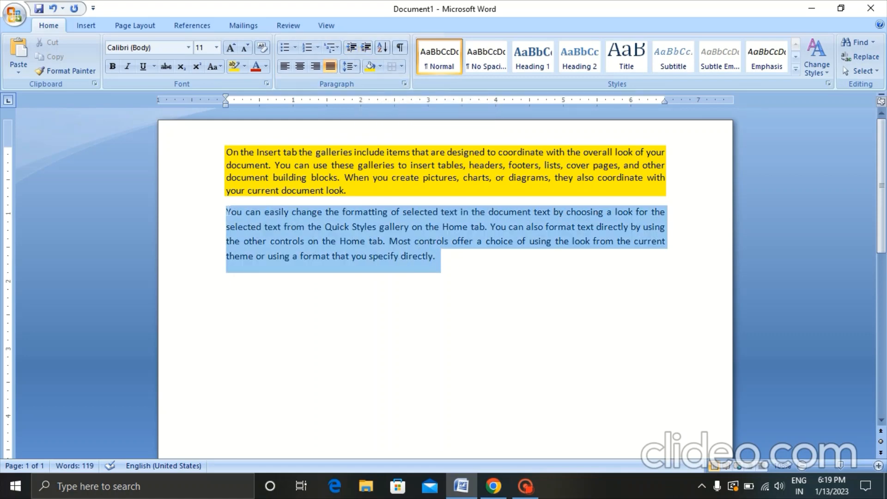
left_click(227, 211)
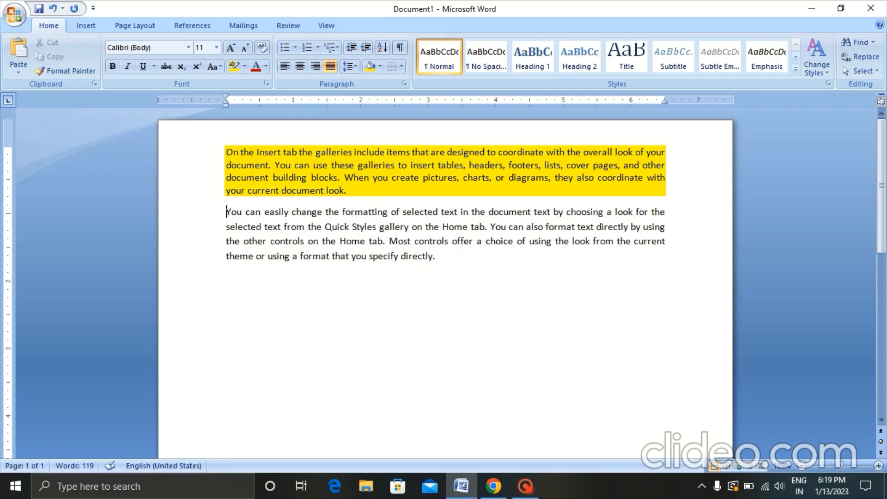
left_click(438, 256)
left_click_drag(450, 257, 433, 264)
left_click(227, 211)
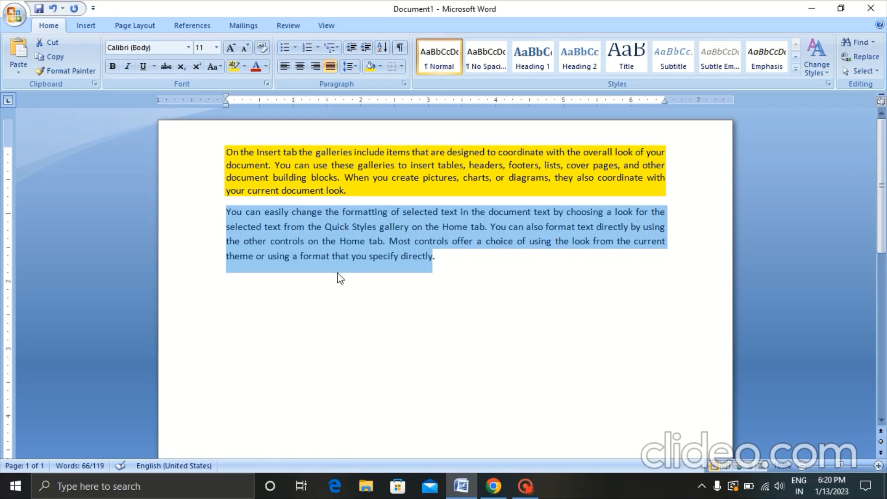
left_click(367, 48)
left_click(366, 48)
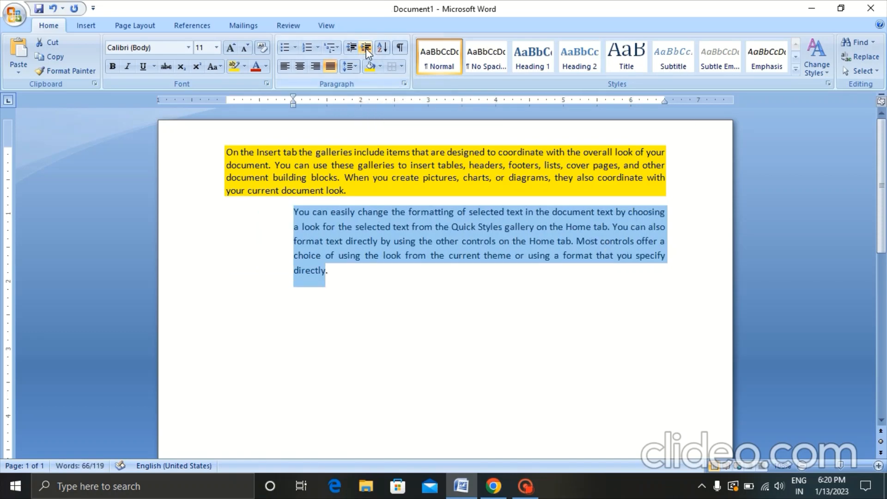
left_click(367, 48)
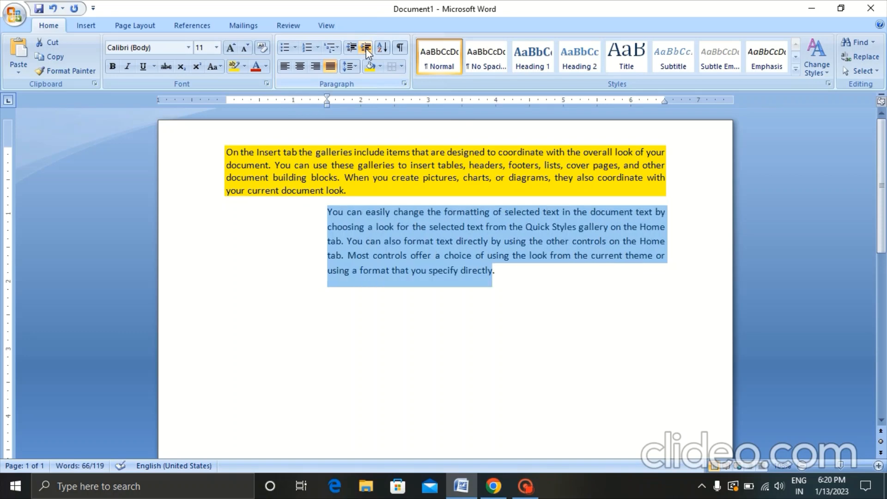
left_click(367, 48)
left_click(366, 48)
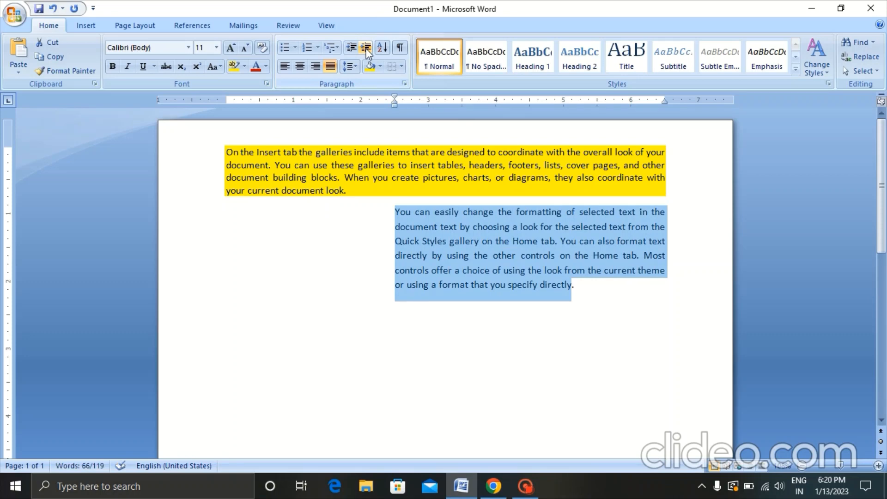
left_click(355, 48)
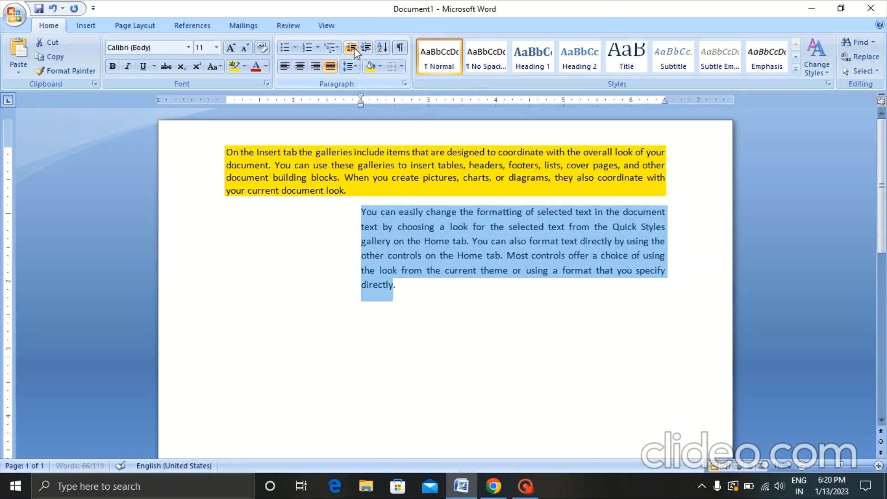
Step: Decrease the second paragraph's left indent by four levels, back to the page margin
left_click(354, 48)
left_click(353, 48)
left_click(353, 48)
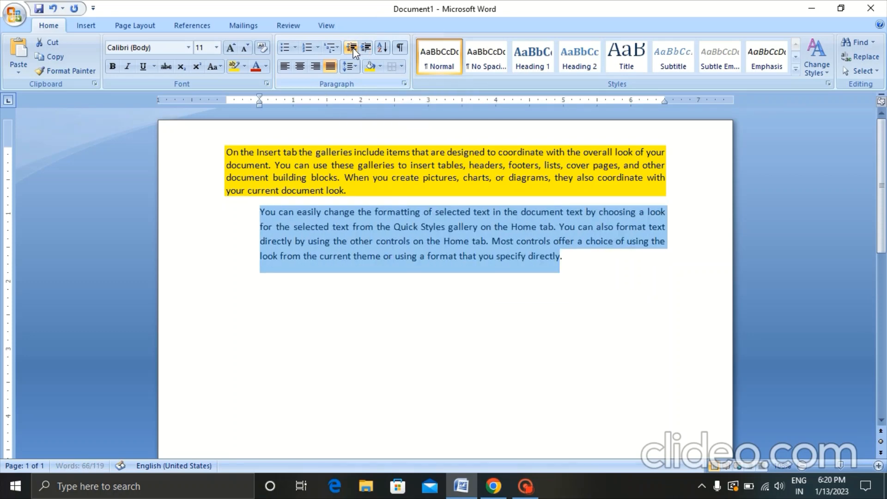
left_click(354, 48)
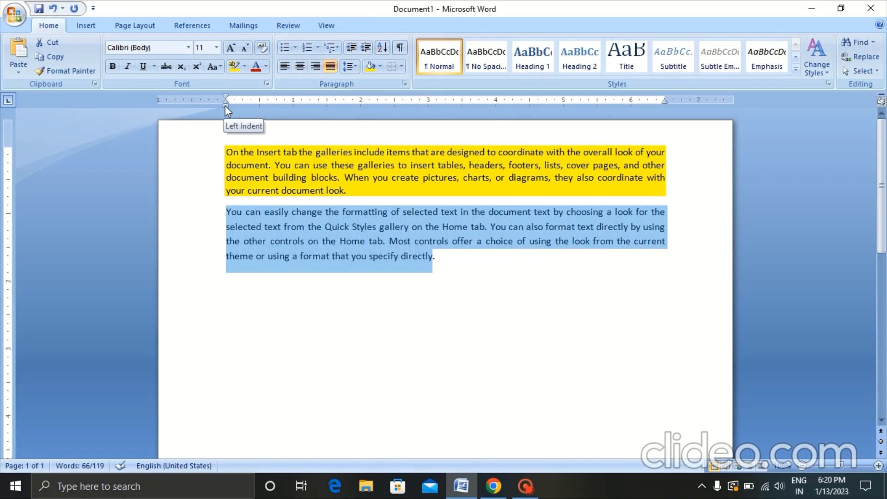
Step: Move the second paragraph's left indent to about 0.6 inch on the ruler, and undo the change
mouse_move(226, 105)
left_mouse_down()
mouse_move(394, 112)
mouse_move(395, 99)
mouse_move(269, 104)
left_mouse_up()
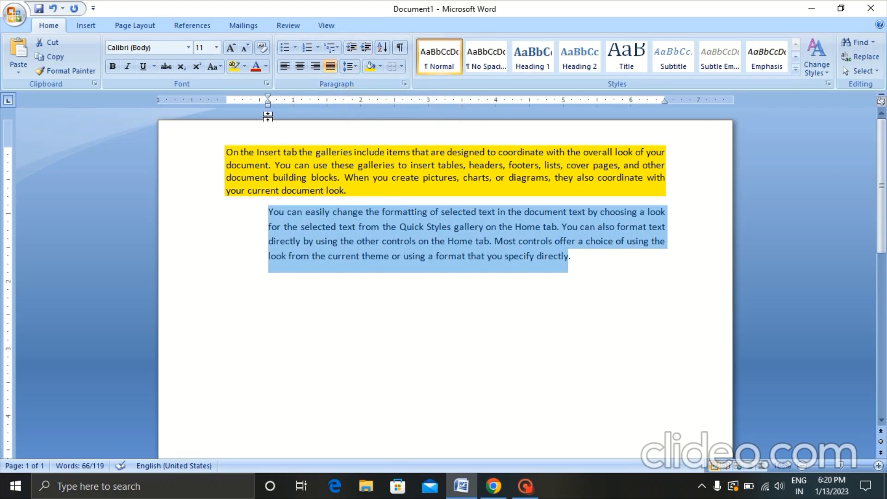
left_click(257, 296)
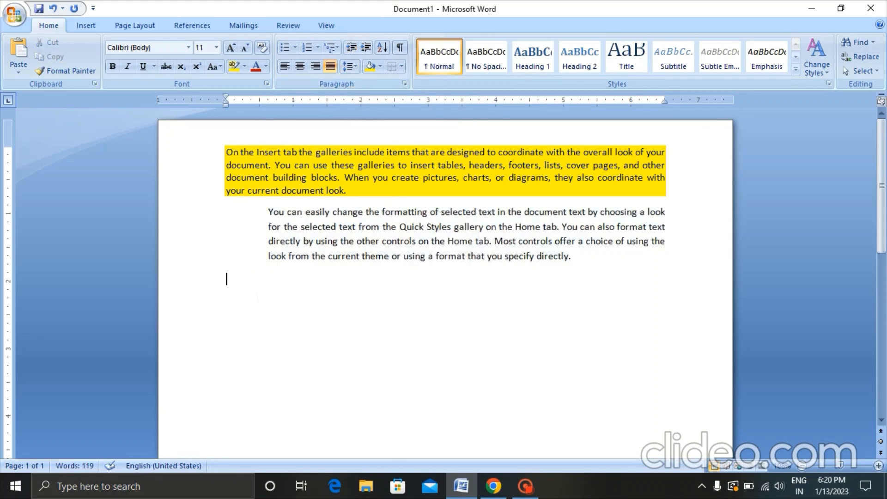
key("ctrl+z")
left_click(414, 306)
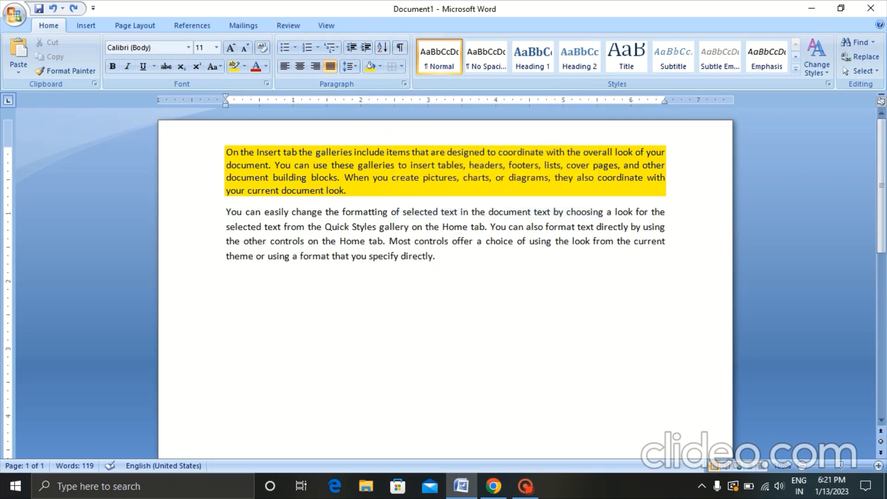
Step: Select both paragraphs and turn on the display of formatting marks, clearing the selection at the end
left_click_drag(435, 257, 487, 276)
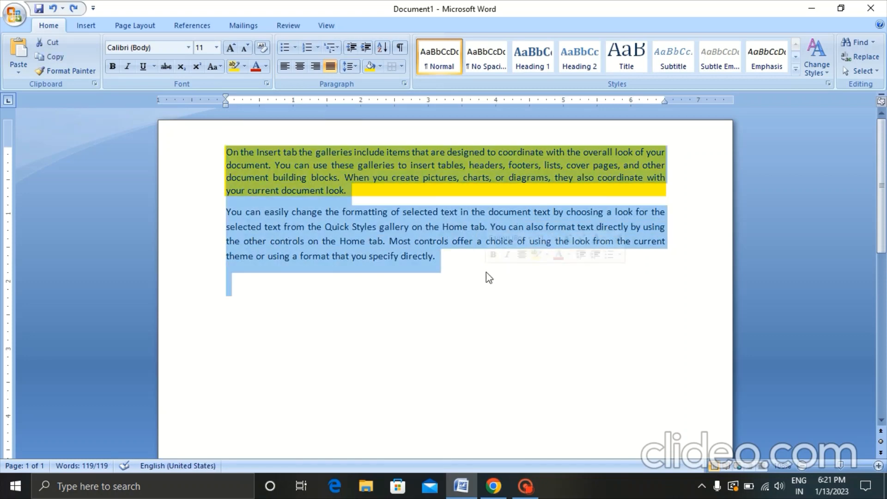
left_click(400, 46)
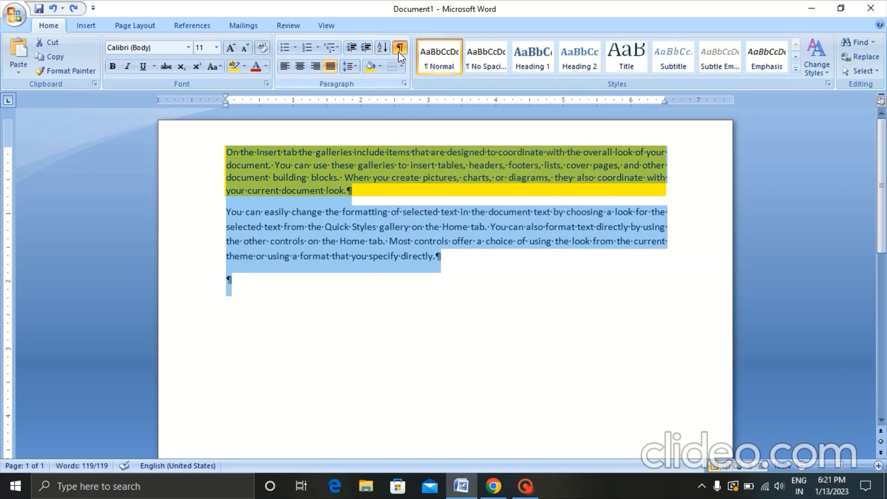
left_click(447, 305)
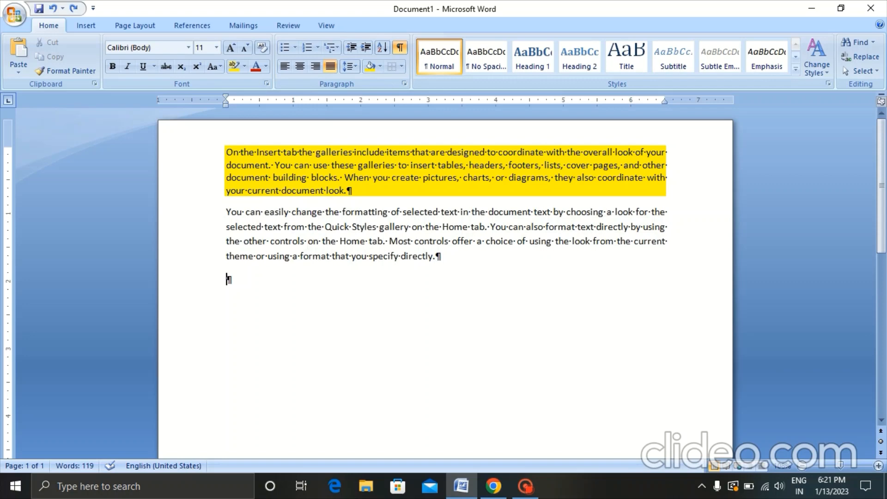
left_click(308, 241, "shift")
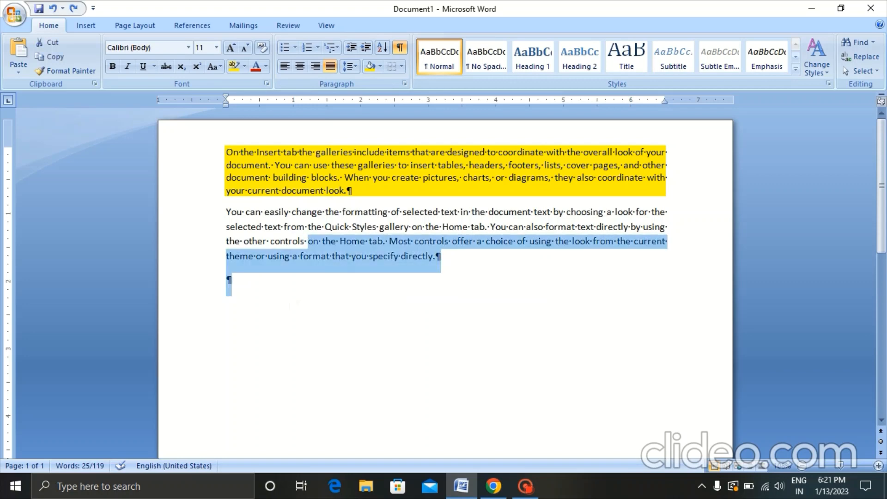
left_click(370, 303)
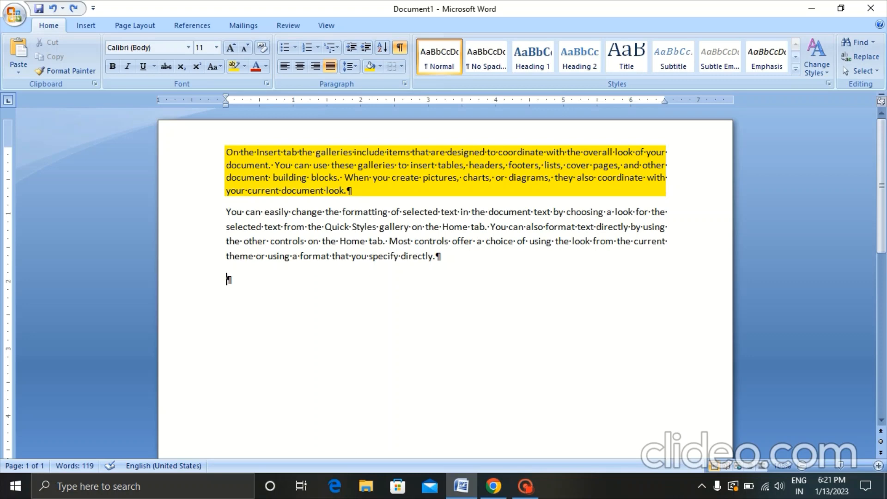
Step: Insert a tab before the word "directly" in the second paragraph's last line, and undo it
left_click(398, 256)
key("Tab")
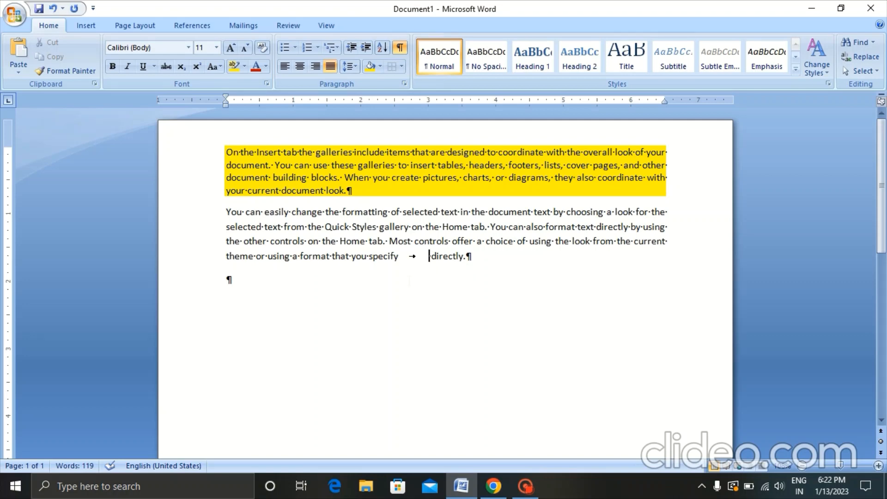
key("ctrl+z")
Step: Bring the second paragraph's left indent to 2.5 inches
key("ctrl+m")
key("ctrl+m")
key("ctrl+m")
key("ctrl+m")
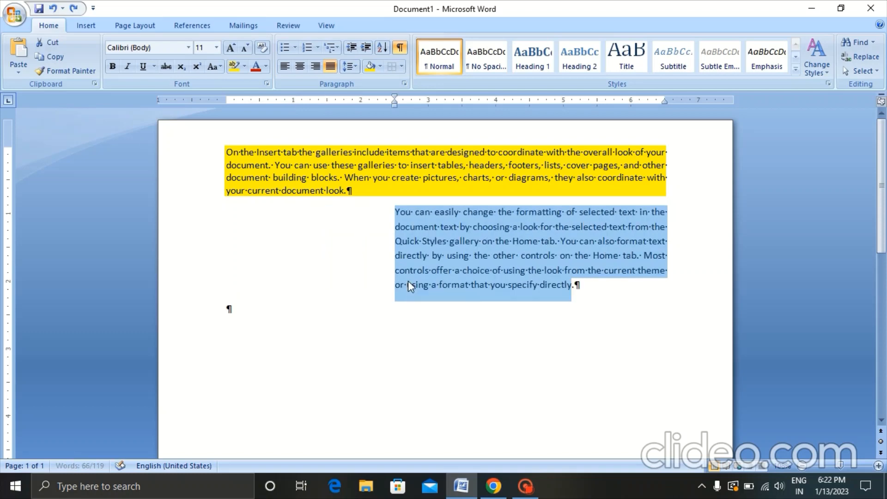
Step: Clear the text selection and turn off the display of formatting marks
left_click_drag(347, 329, 366, 140)
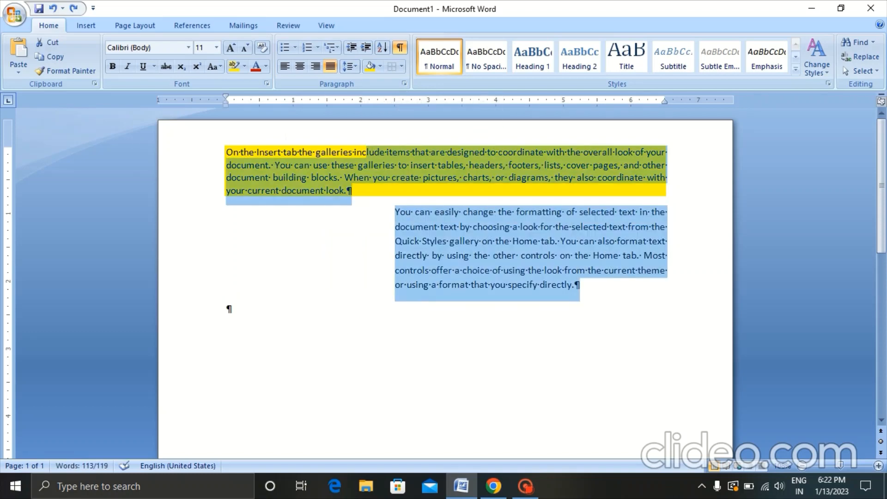
left_click(239, 152)
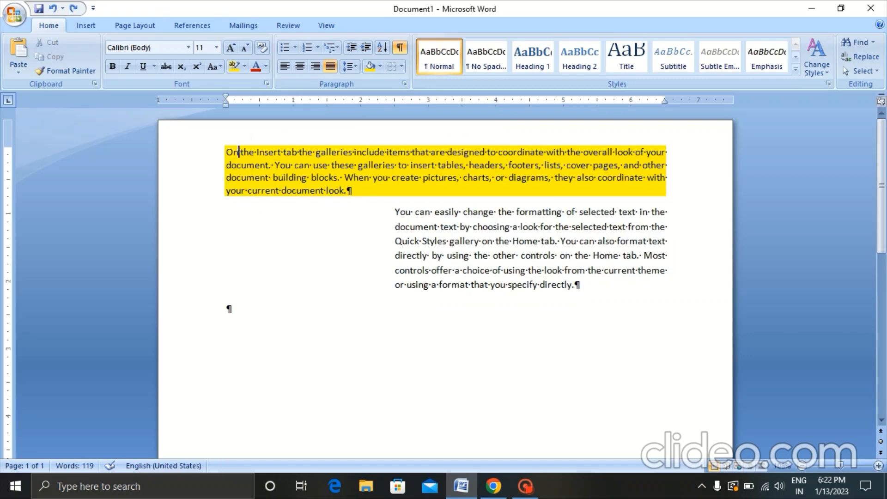
left_click(404, 49)
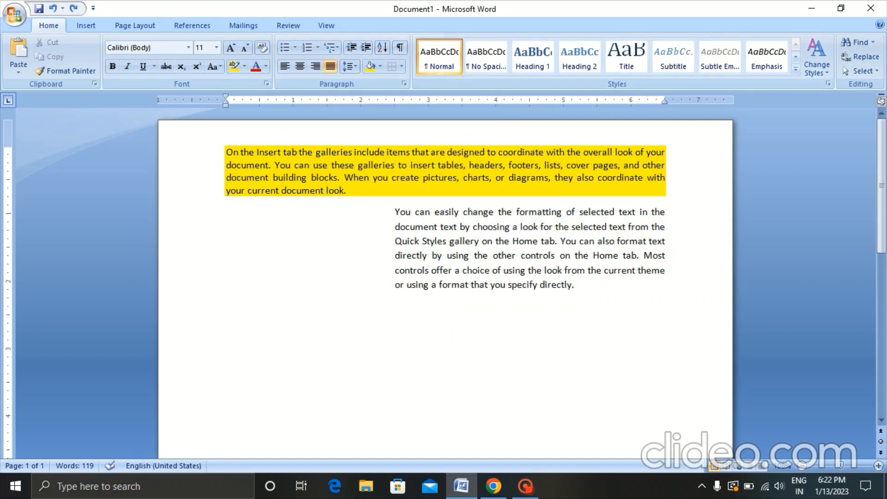
Step: Undo the second paragraph's indent changes until it is back at the page margin
key("ctrl+z")
key("ctrl+z")
key("ctrl+z")
key("ctrl+z")
key("ctrl+z")
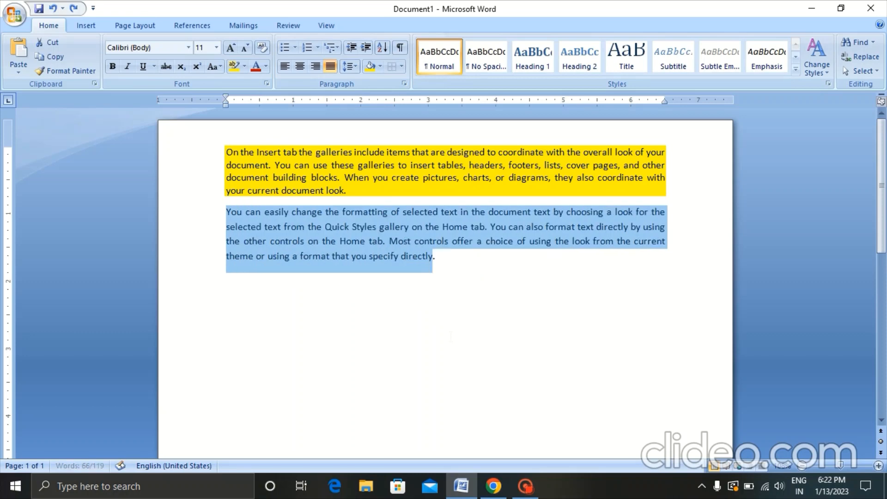
Step: Delete both sample paragraphs, leaving the document empty
left_click(448, 277)
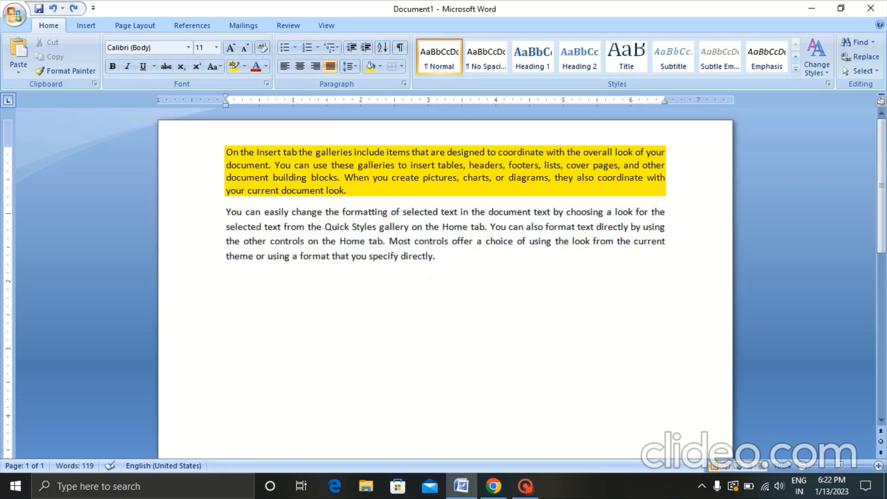
left_click_drag(448, 277, 212, 151)
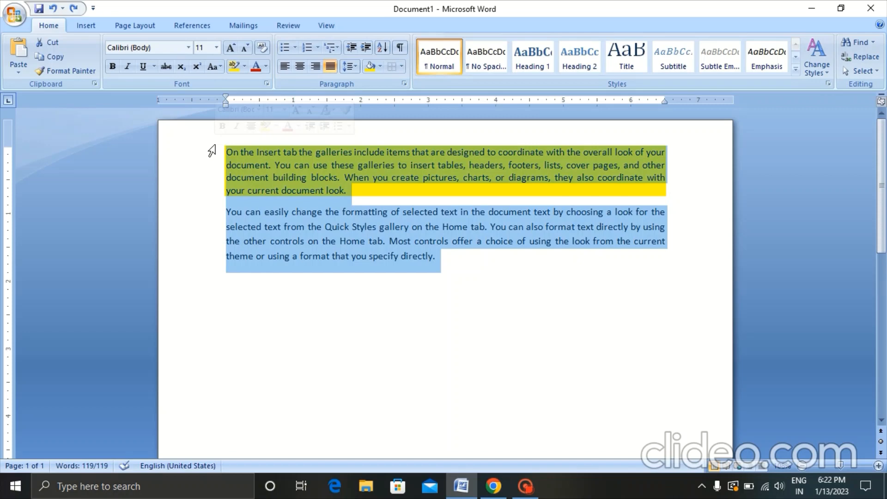
key("Delete")
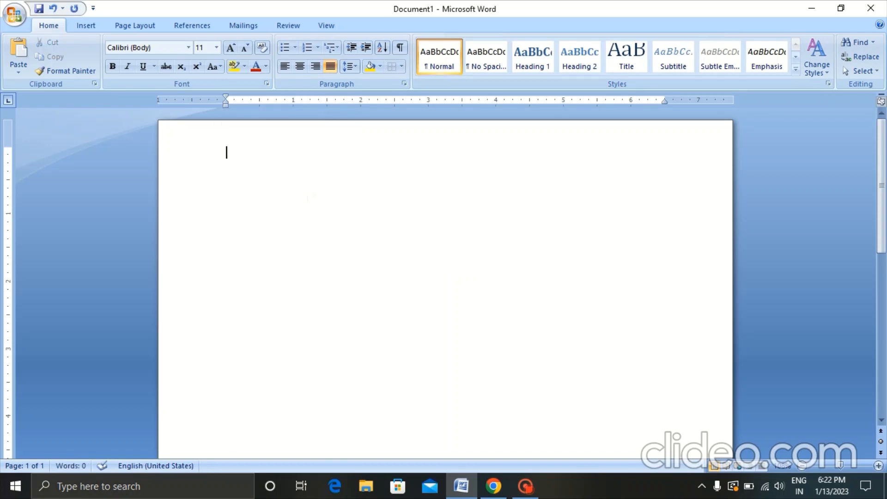
Step: Enter the list A, J, J, J, H, Yu, V, B, D with each entry on its own line
type("A")
key("Return")
type("jkdhf")
key("BackSpace")
key("BackSpace")
key("BackSpace")
key("BackSpace")
key("BackSpace")
type("J")
key("Return")
type("j")
key("Return")
type("j")
key("Return")
type("h")
key("Return")
type("yu")
key("Return")
type("v")
key("Return")
type("b")
key("Return")
type("d\\")
key("BackSpace")
key("Return")
Step: Sort the whole list by paragraphs as text in ascending order, with no header row
key("ctrl+a")
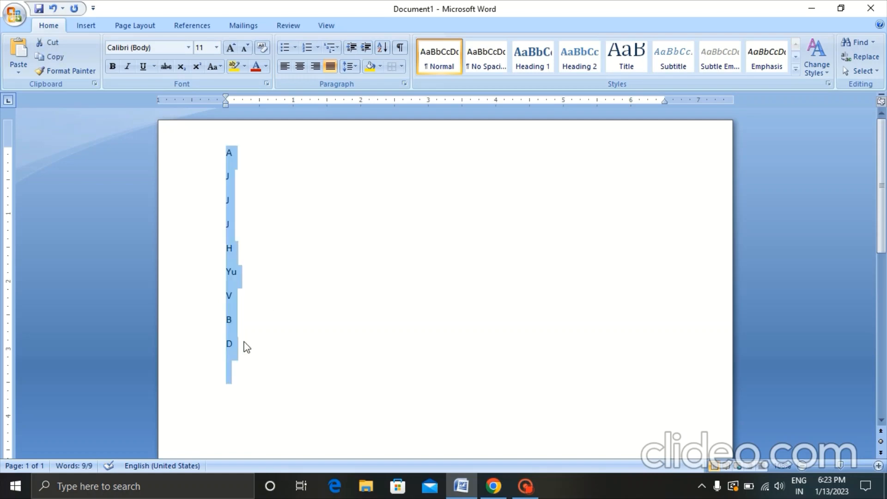
left_click(382, 48)
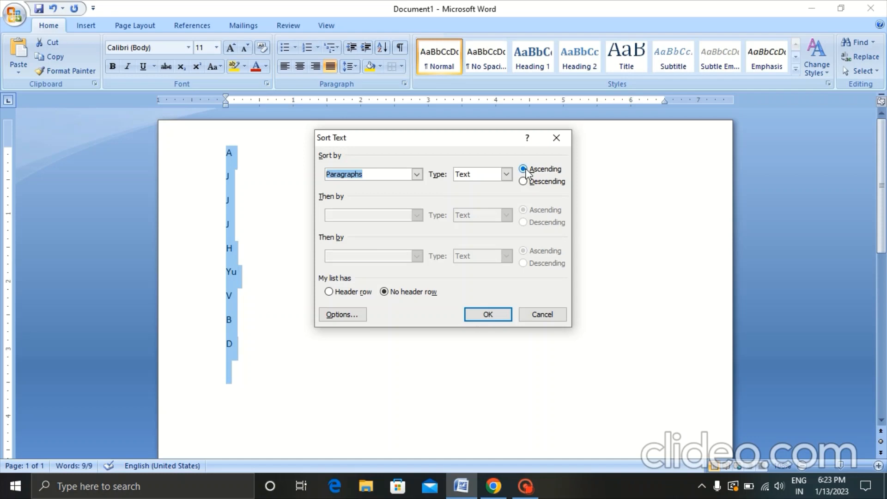
left_click(489, 318)
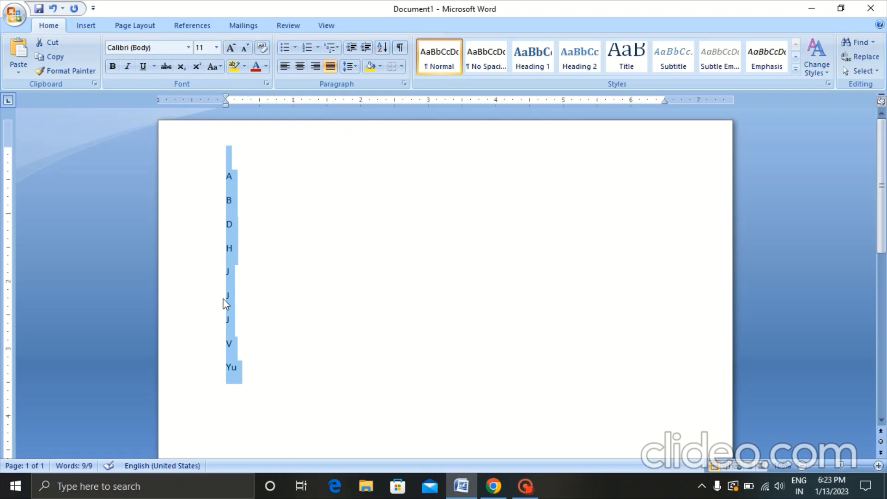
Step: Sort the whole list by paragraphs as text in descending order, and clear the selection
left_click(383, 47)
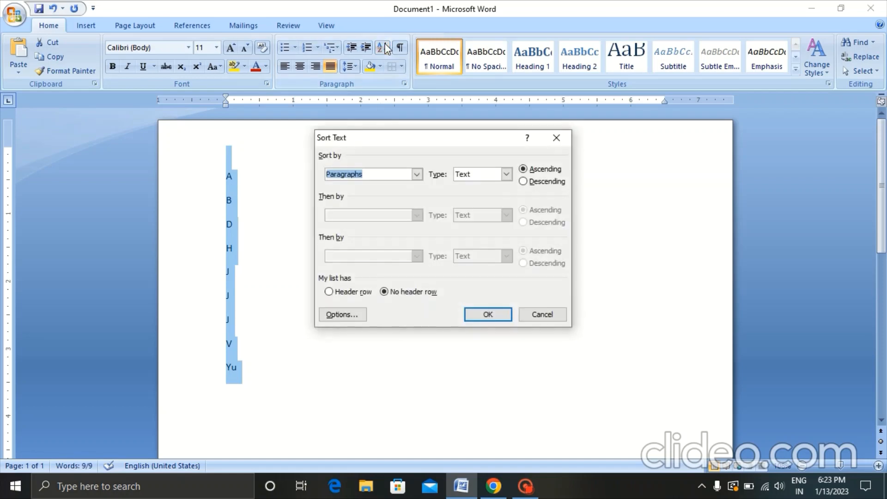
left_click(523, 181)
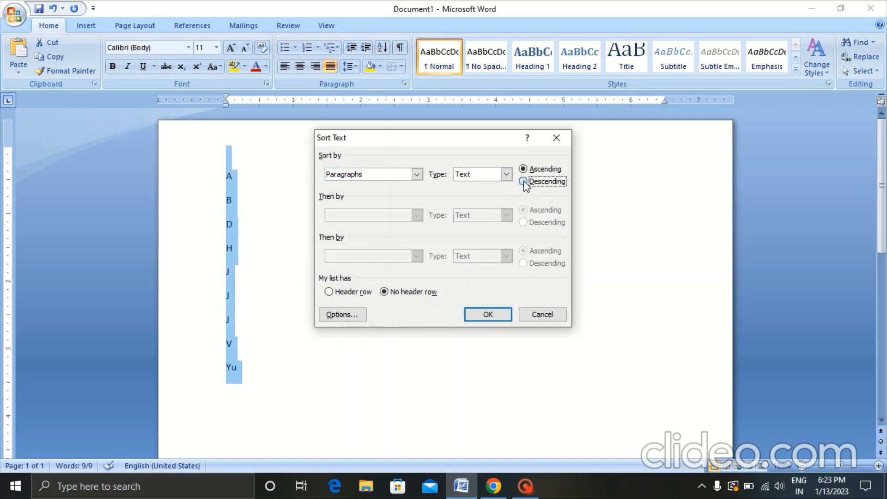
left_click(484, 320)
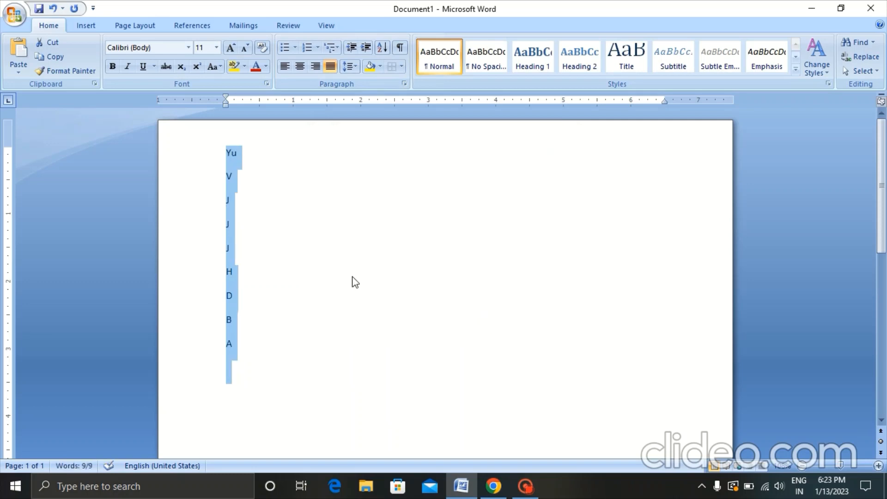
left_click(355, 281)
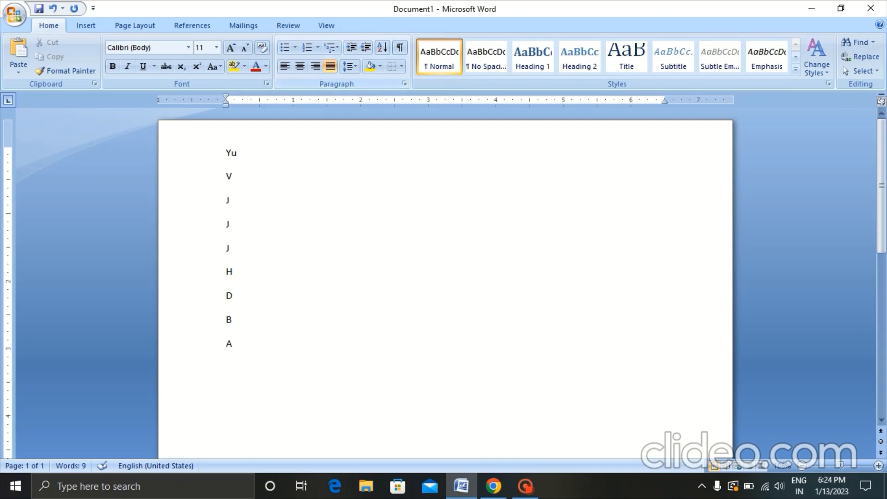
mouse_move(537, 496)
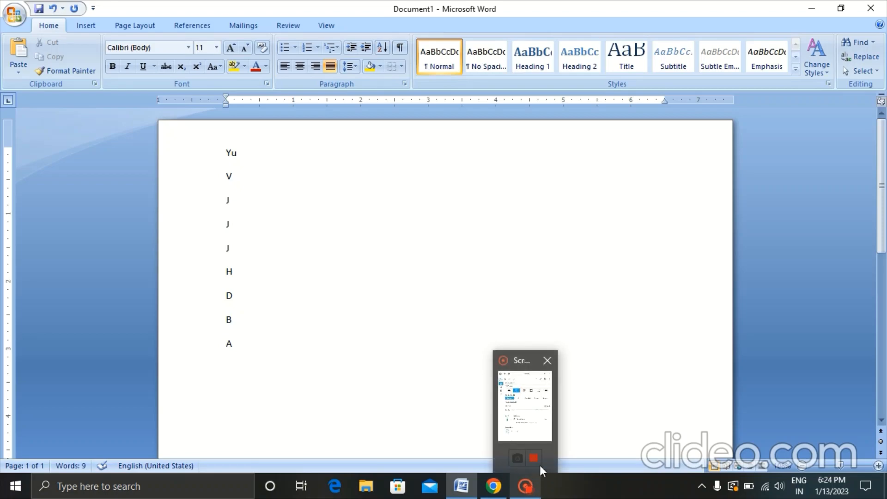